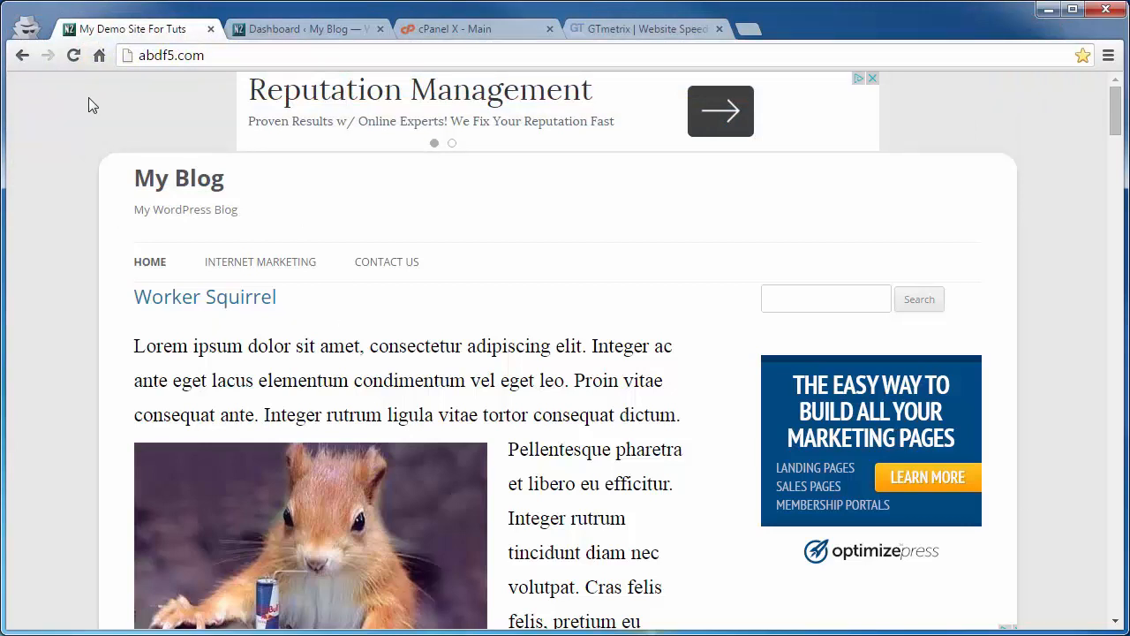
# Step: Copy the site's URL abdf5.com from the address bar
pyautogui.click(170, 60)
pyautogui.hotkey('ctrl', 'c')
pyautogui.rightClick(170, 57)
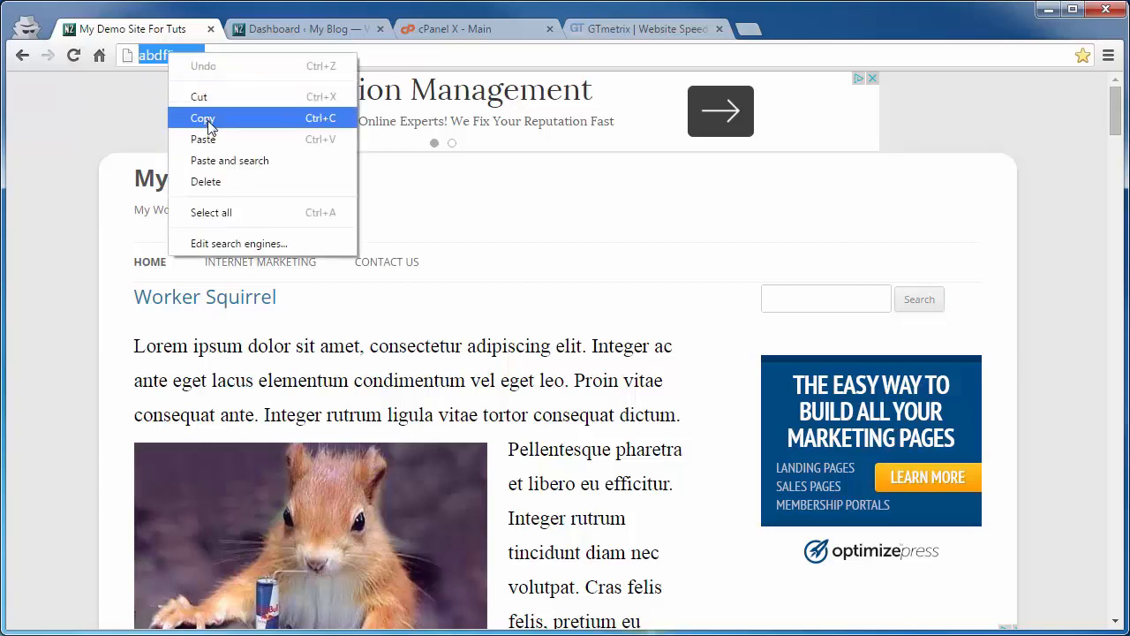
pyautogui.click(202, 117)
pyautogui.click(74, 56)
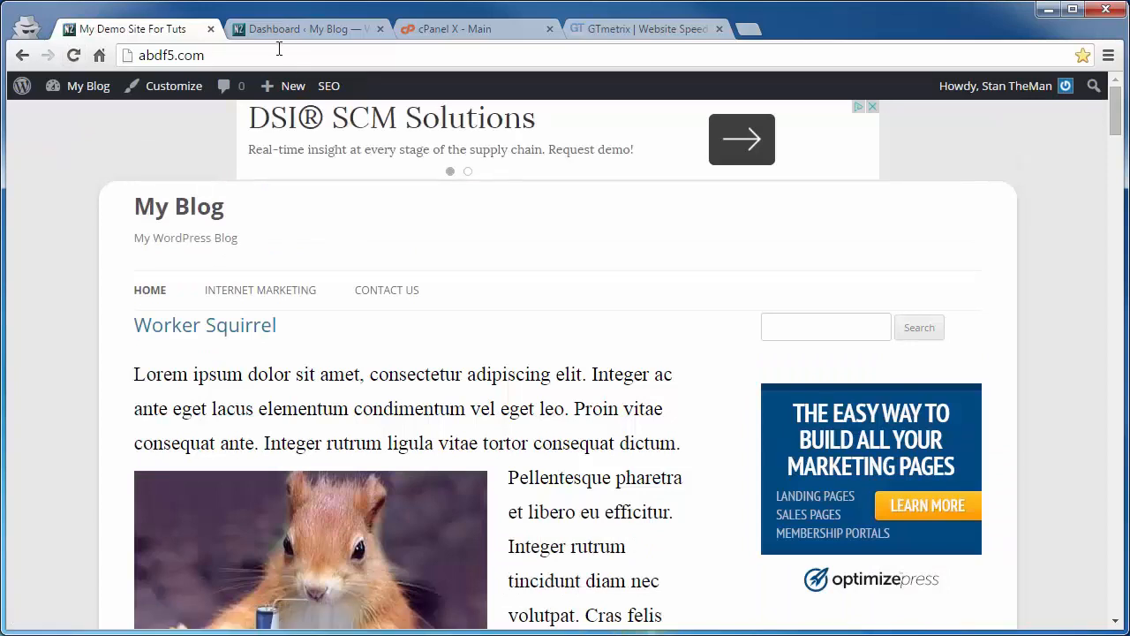
# Step: Paste the site's URL into GTmetrix and run a speed analysis
pyautogui.click(668, 27)
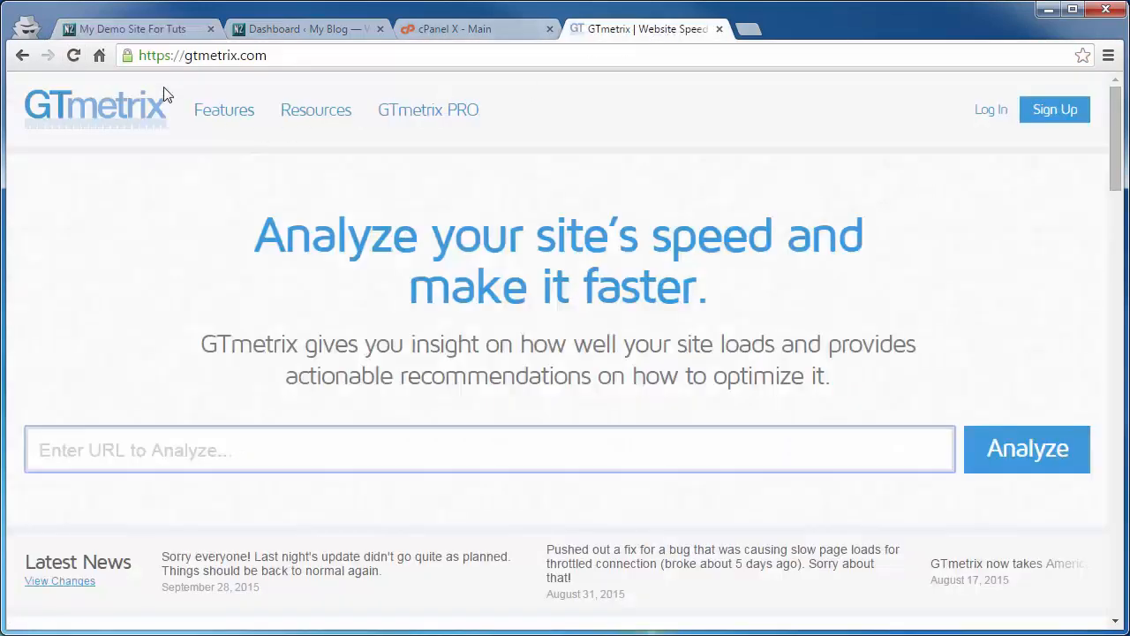
pyautogui.click(151, 444)
pyautogui.hotkey('ctrl', 'v')
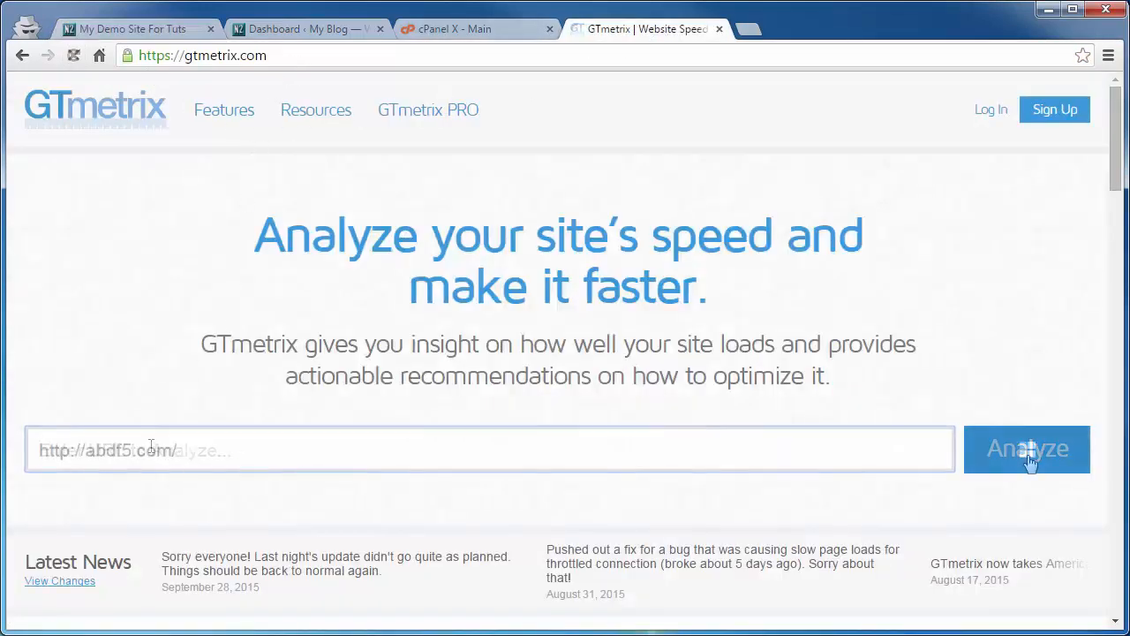
pyautogui.click(1024, 449)
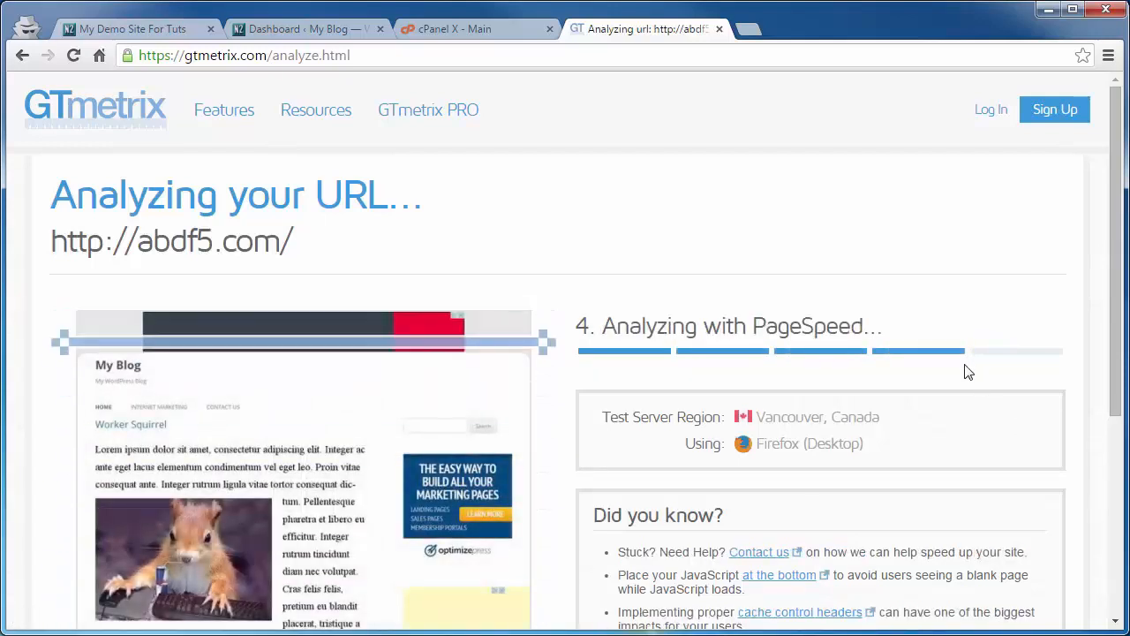
# Step: Review the performance report's scores and the YSlow recommendations
pyautogui.scroll(-1, 636, 430)
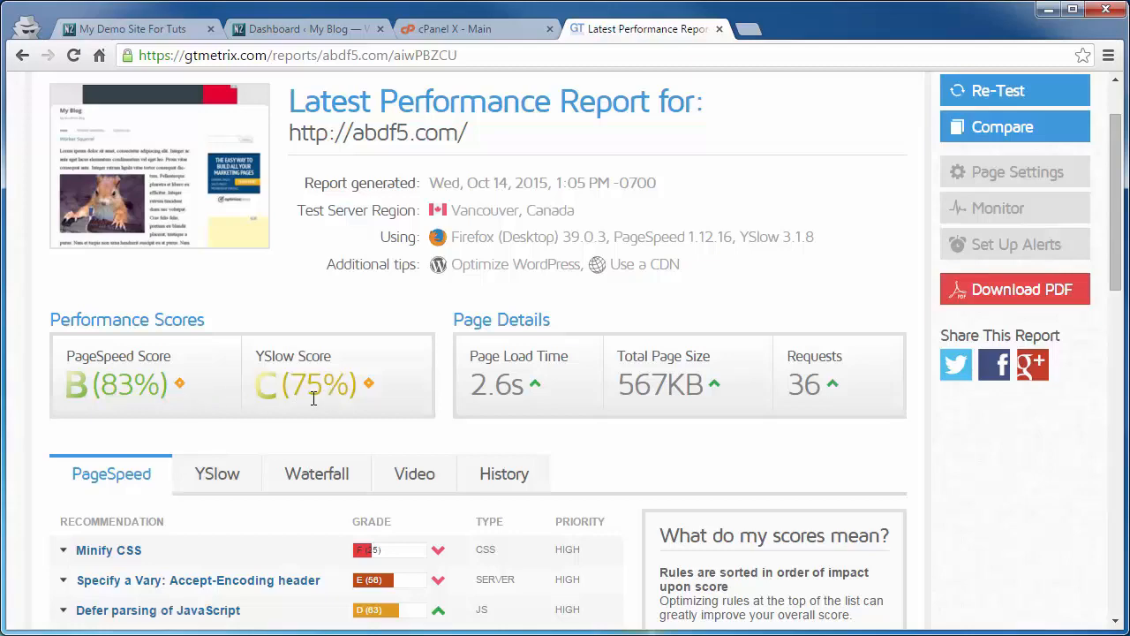
pyautogui.scroll(-2, 313, 398)
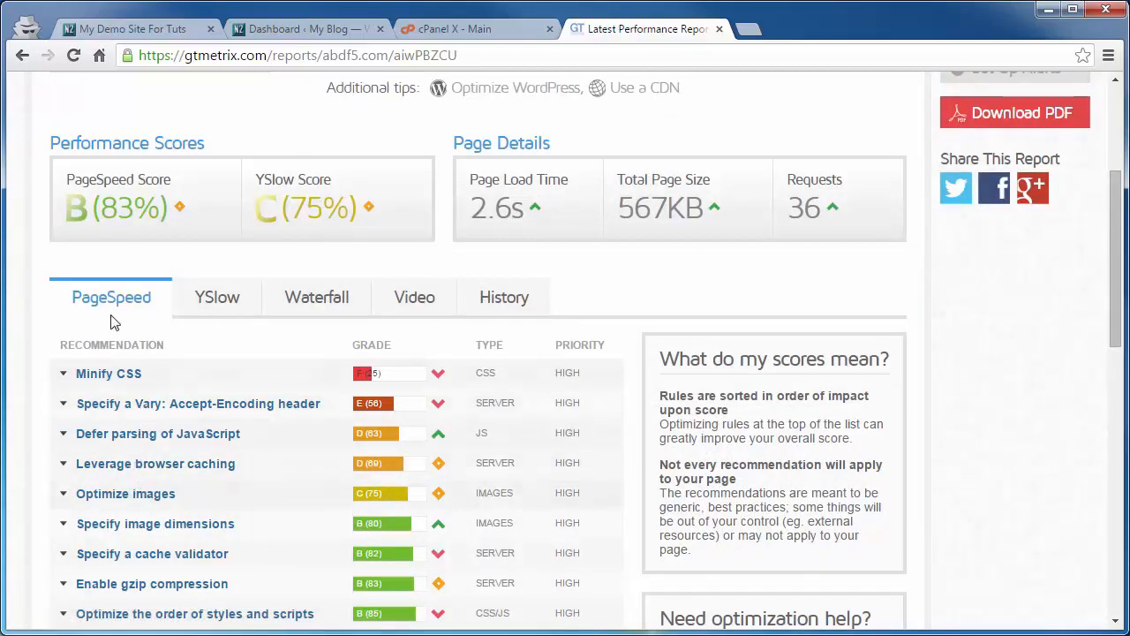
pyautogui.click(218, 302)
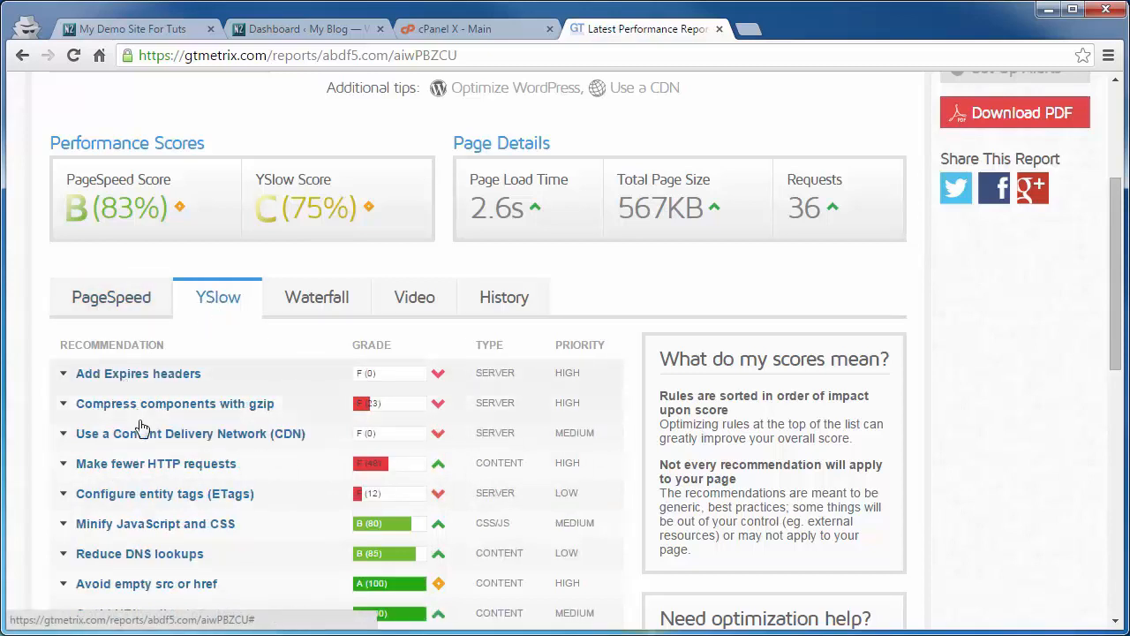
pyautogui.scroll(1, 164, 462)
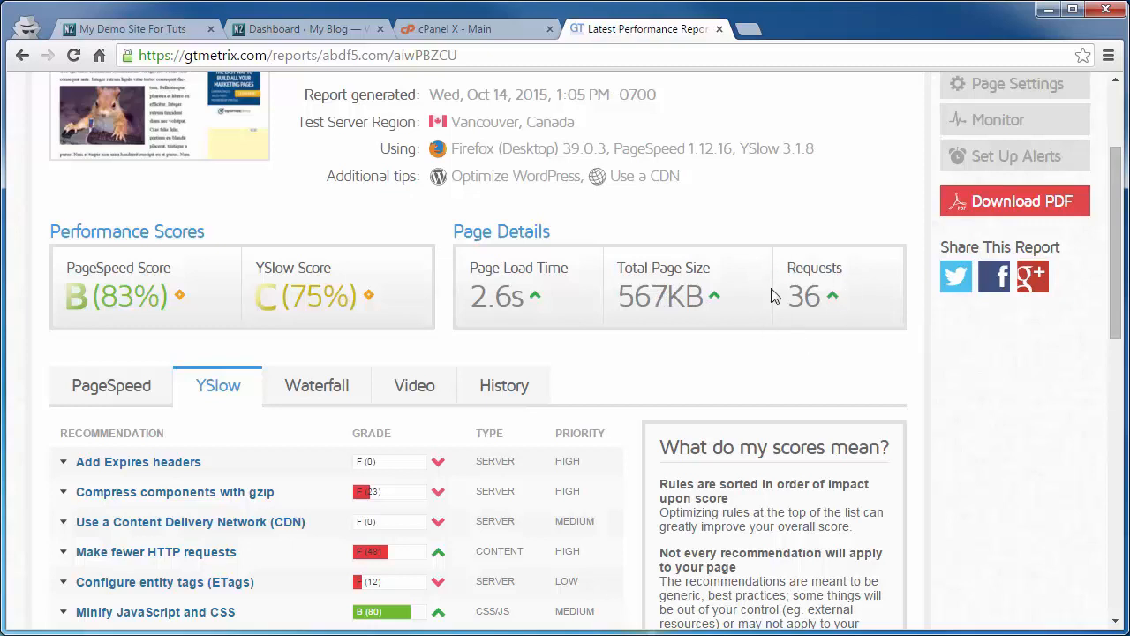
pyautogui.scroll(2, 761, 313)
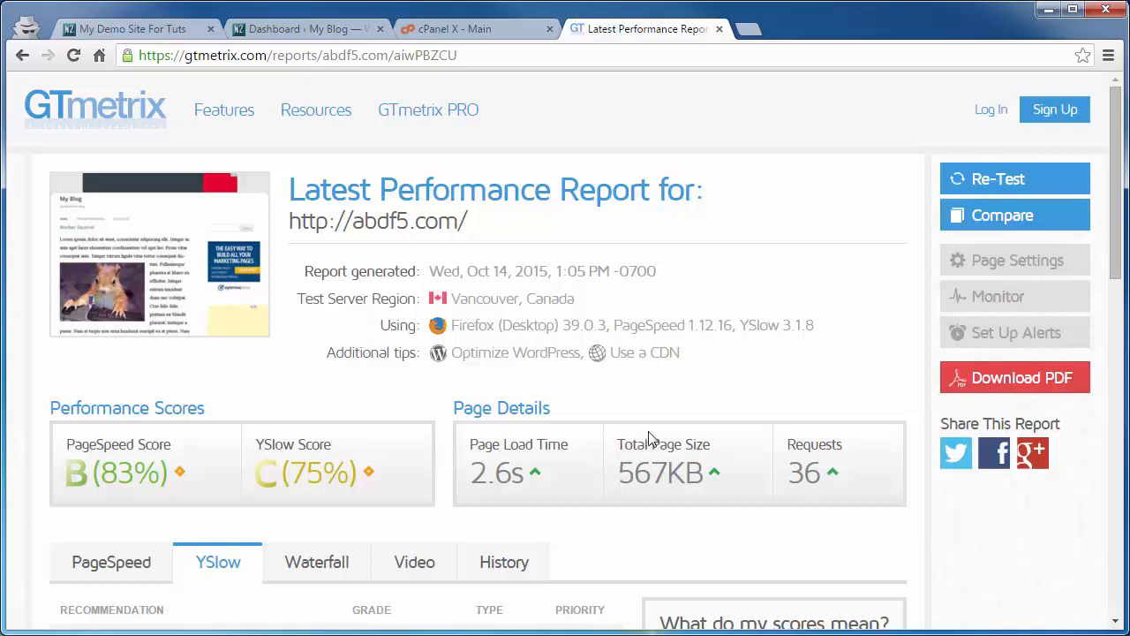
# Step: In the WordPress dashboard, search the plugin directory for w3 total cache
pyautogui.click(263, 29)
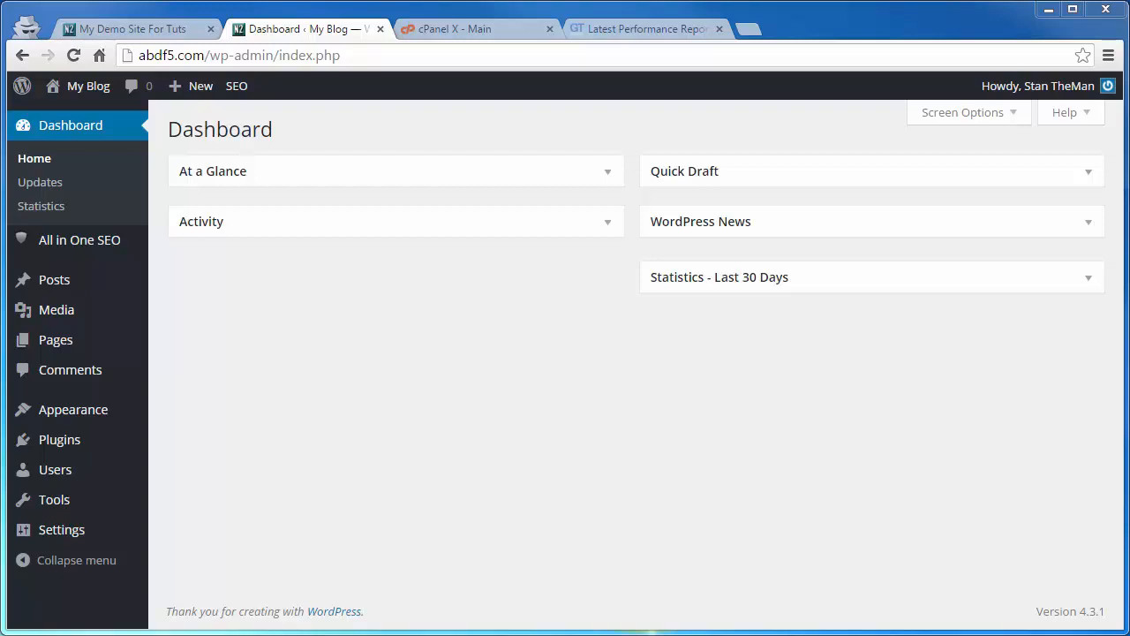
pyautogui.moveTo(76, 439)
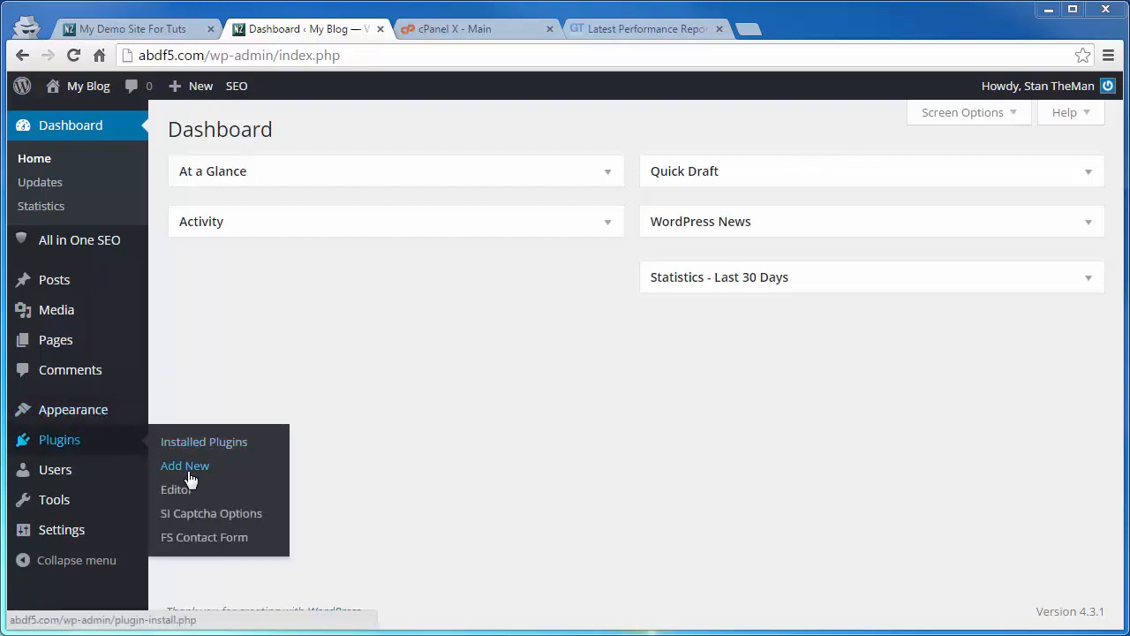
pyautogui.click(187, 467)
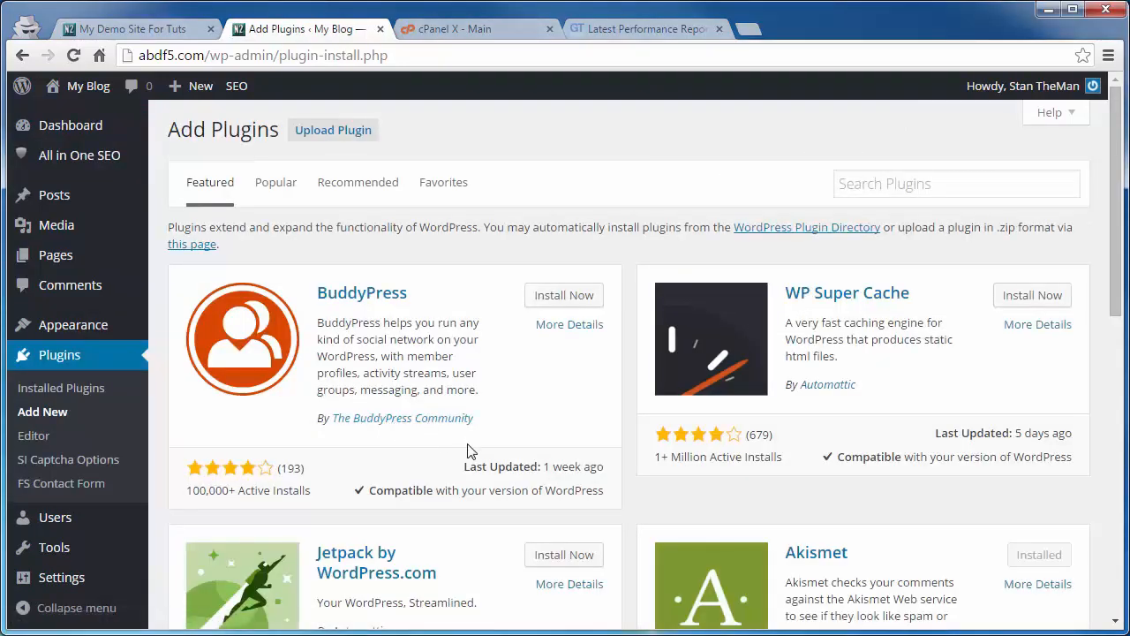
pyautogui.click(869, 184)
pyautogui.write('w3 total cache')
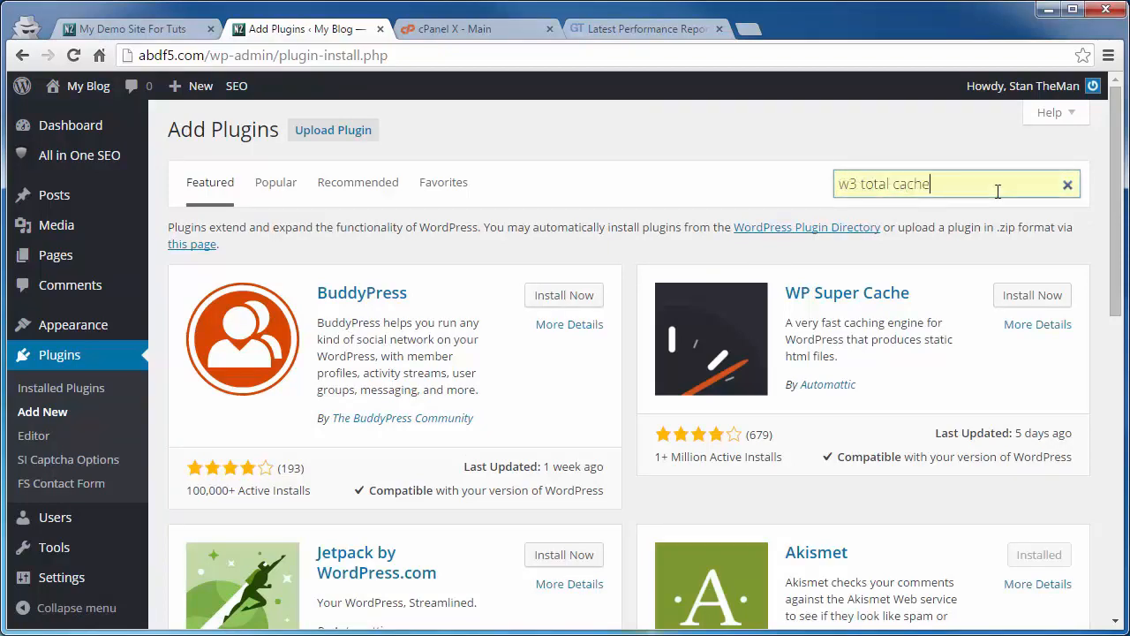
pyautogui.press('Return')
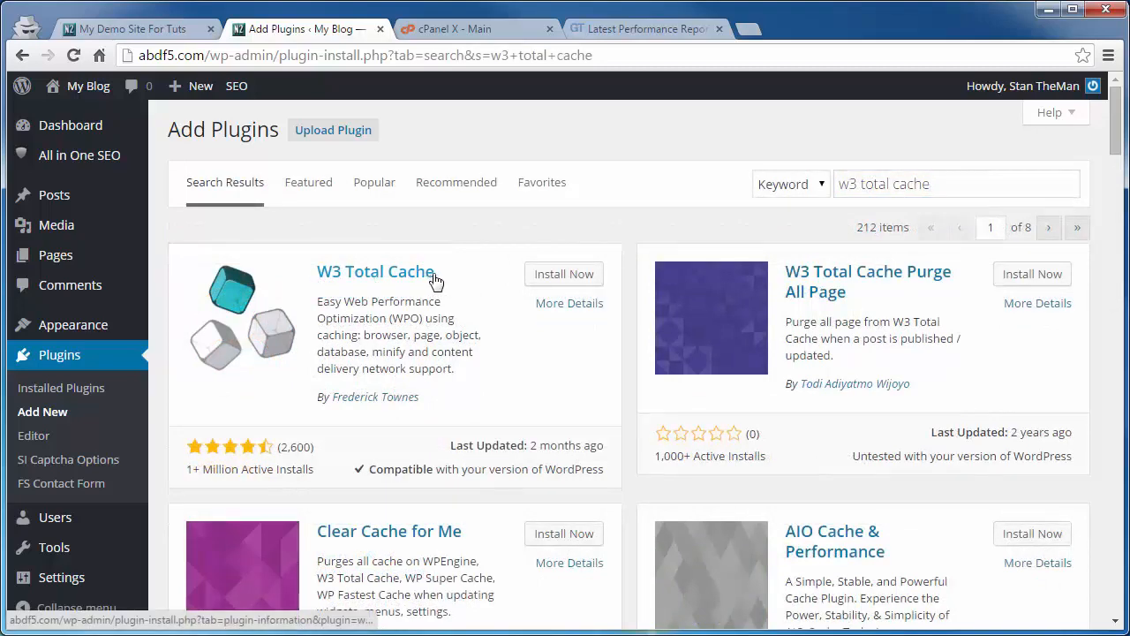
# Step: Install and activate the W3 Total Cache plugin
pyautogui.click(569, 276)
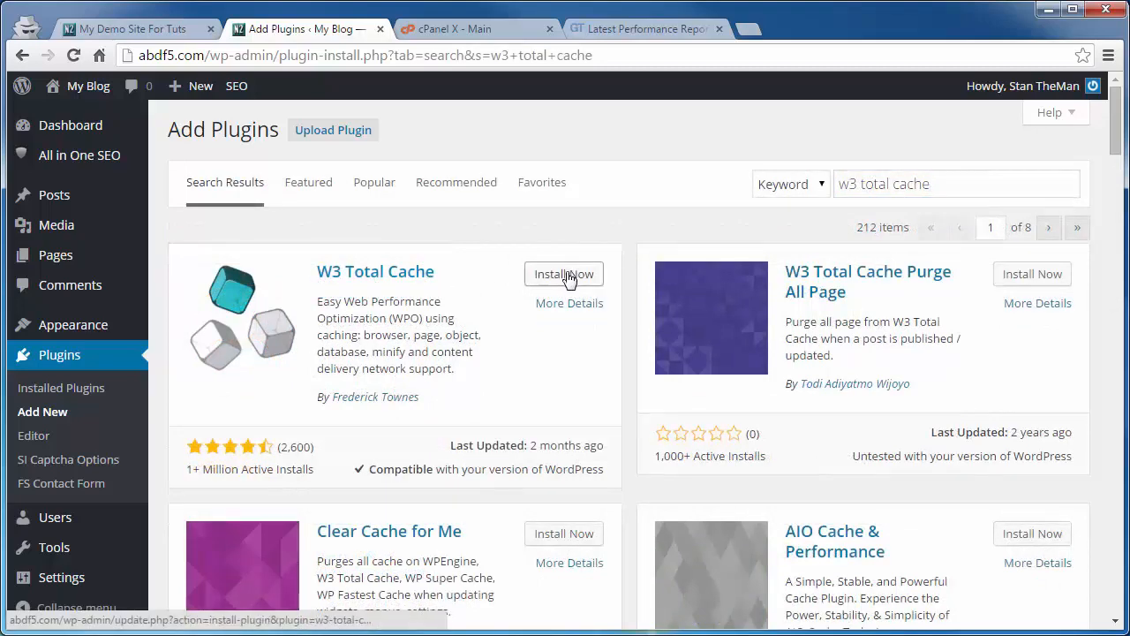
pyautogui.click(199, 289)
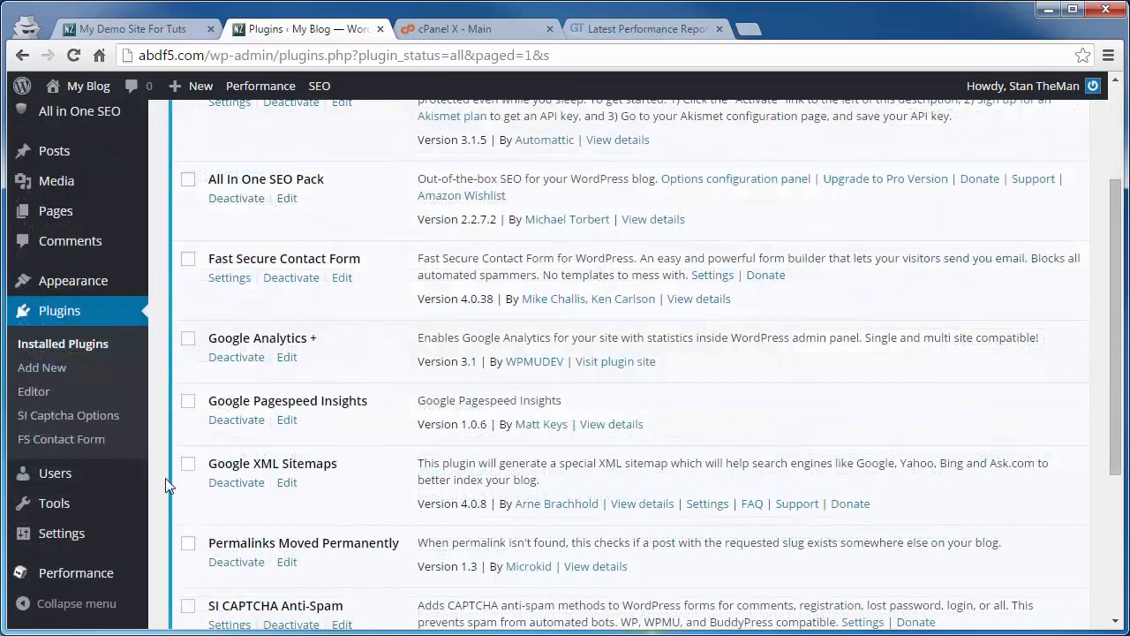
# Step: Open the W3 Total Cache General Settings and enable, then disable, preview mode
pyautogui.moveTo(104, 537)
pyautogui.moveTo(49, 578)
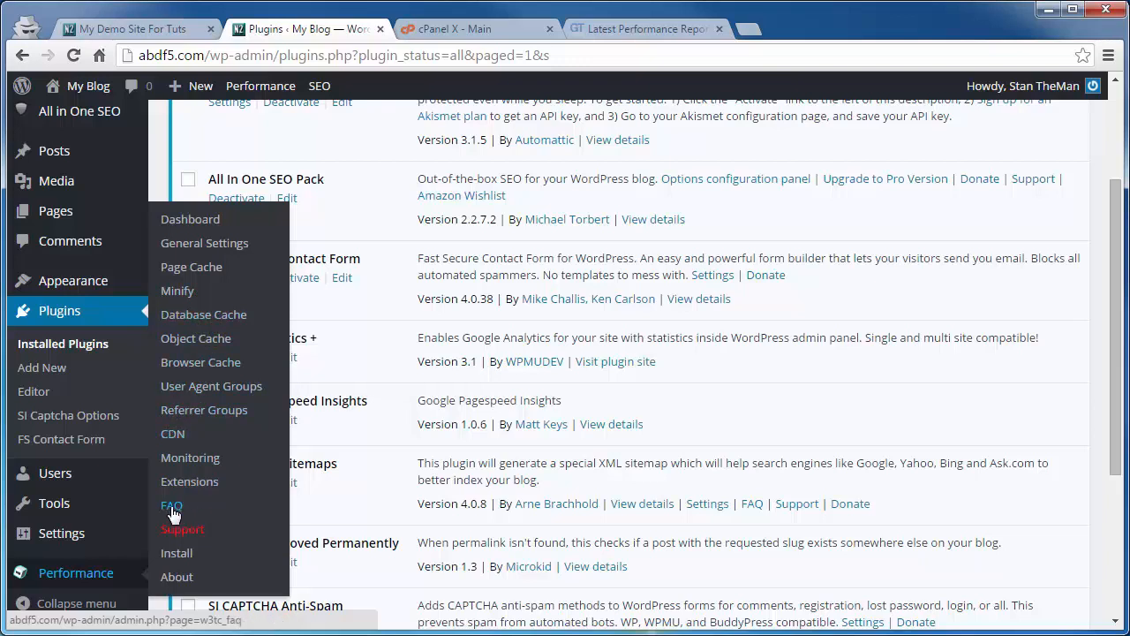
pyautogui.click(194, 253)
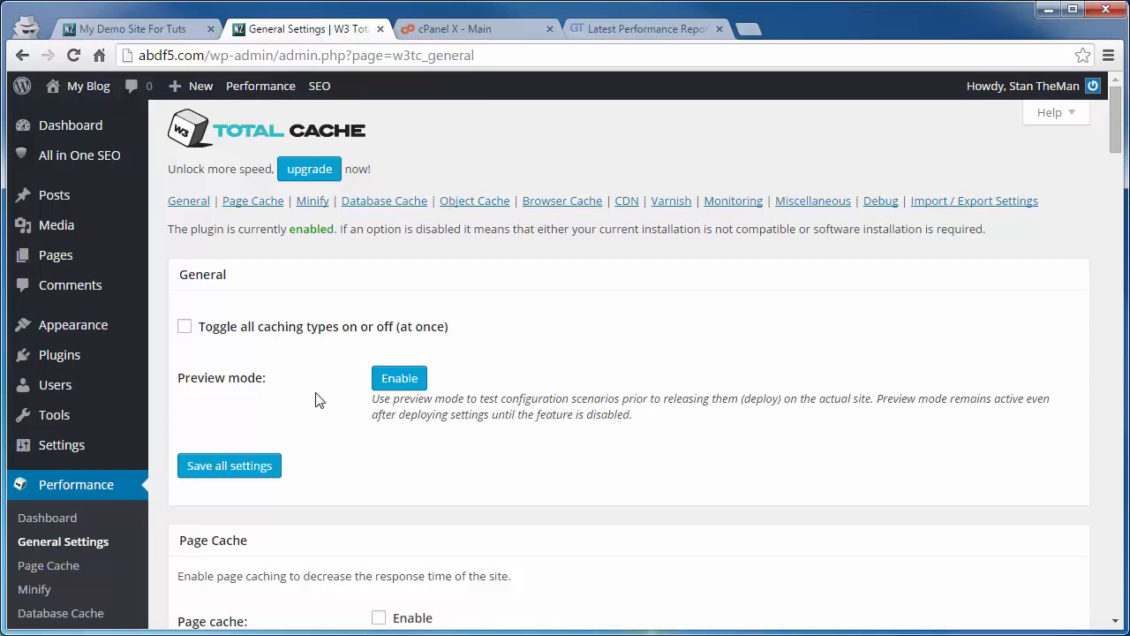
pyautogui.click(402, 383)
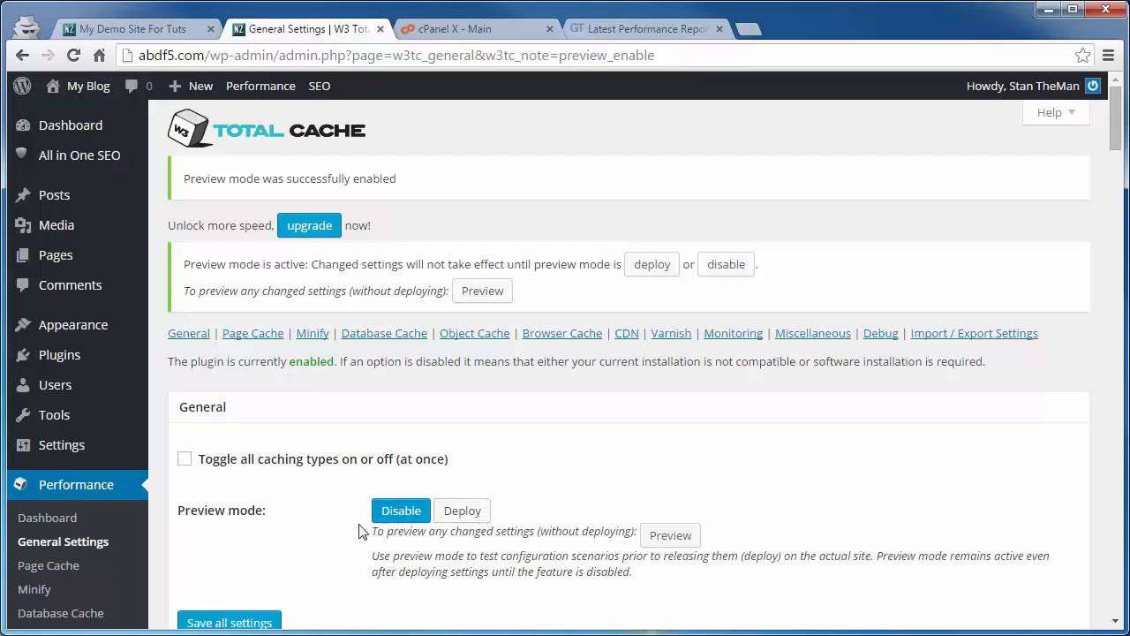
pyautogui.click(399, 511)
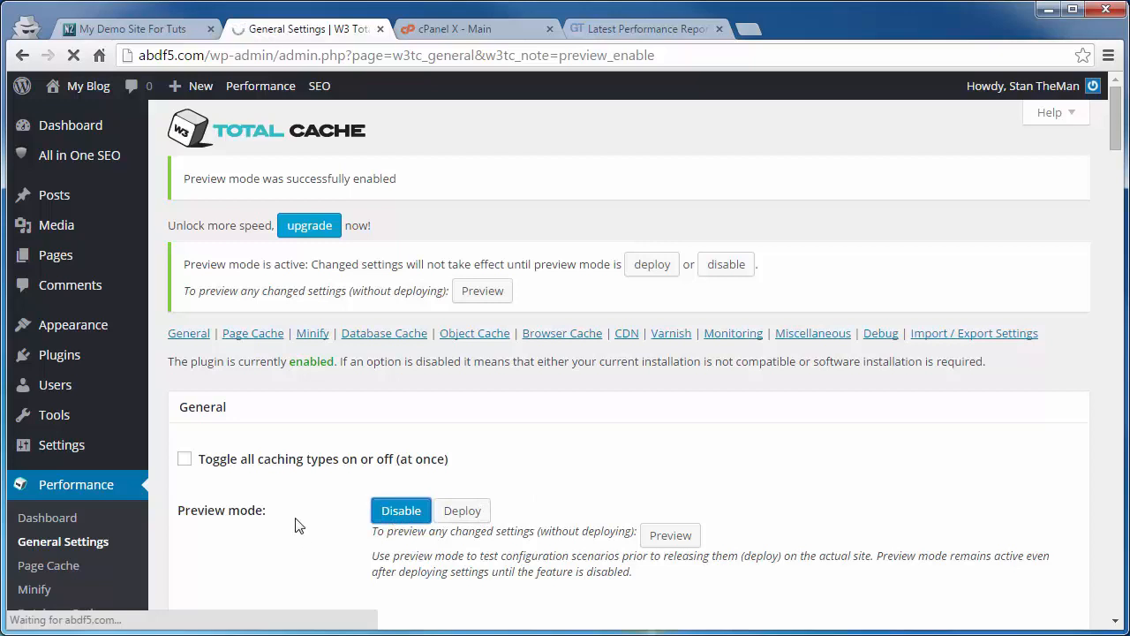
# Step: Enable page cache with the Disk: Enhanced method
pyautogui.scroll(-2, 315, 504)
pyautogui.scroll(-1, 351, 346)
pyautogui.scroll(-2, 335, 351)
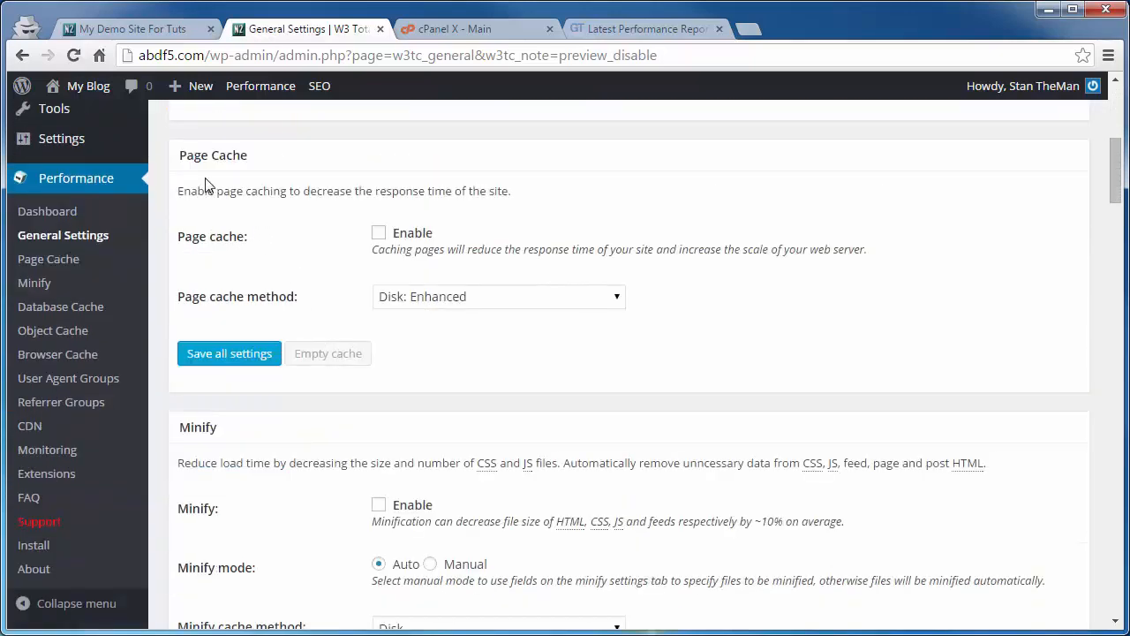
pyautogui.click(379, 233)
pyautogui.click(496, 300)
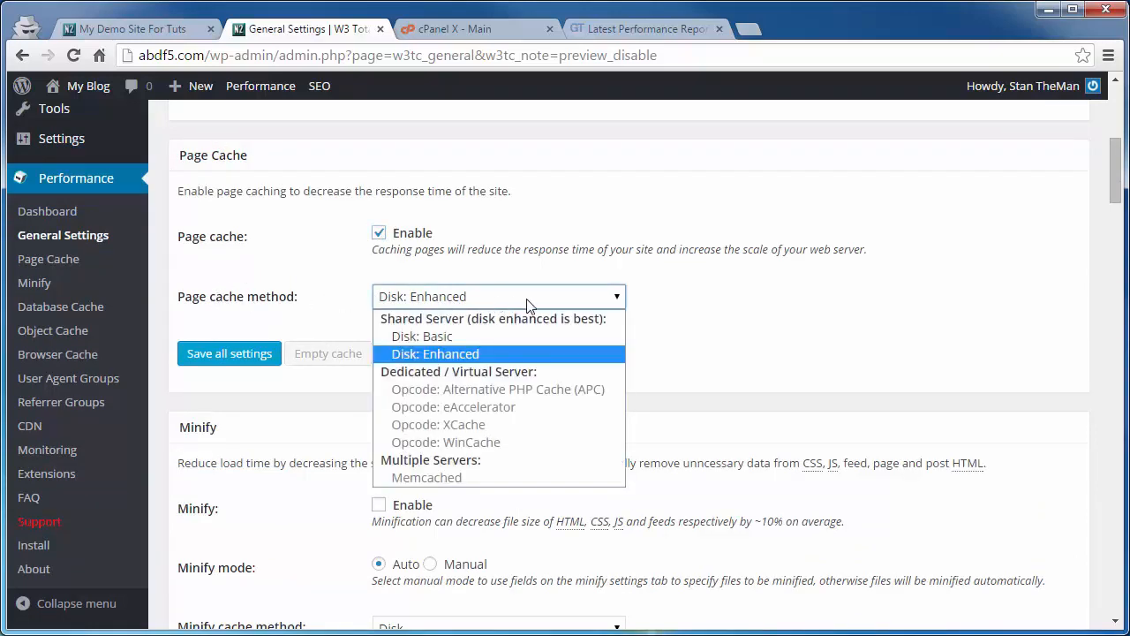
pyautogui.click(421, 355)
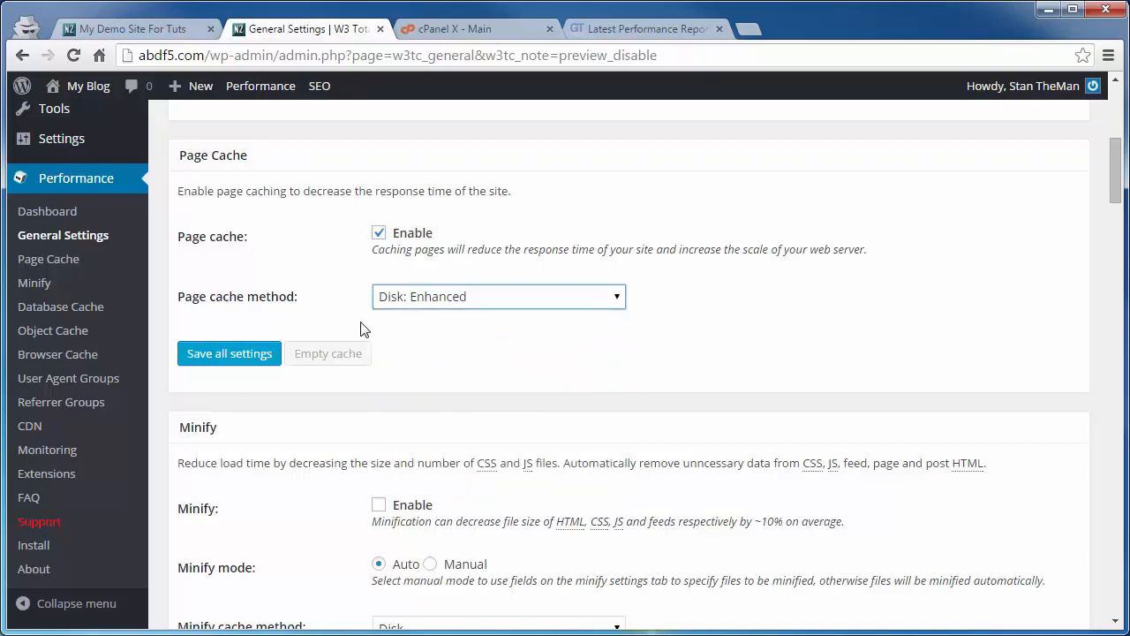
# Step: Save all general settings of W3 Total Cache
pyautogui.scroll(-9, 361, 329)
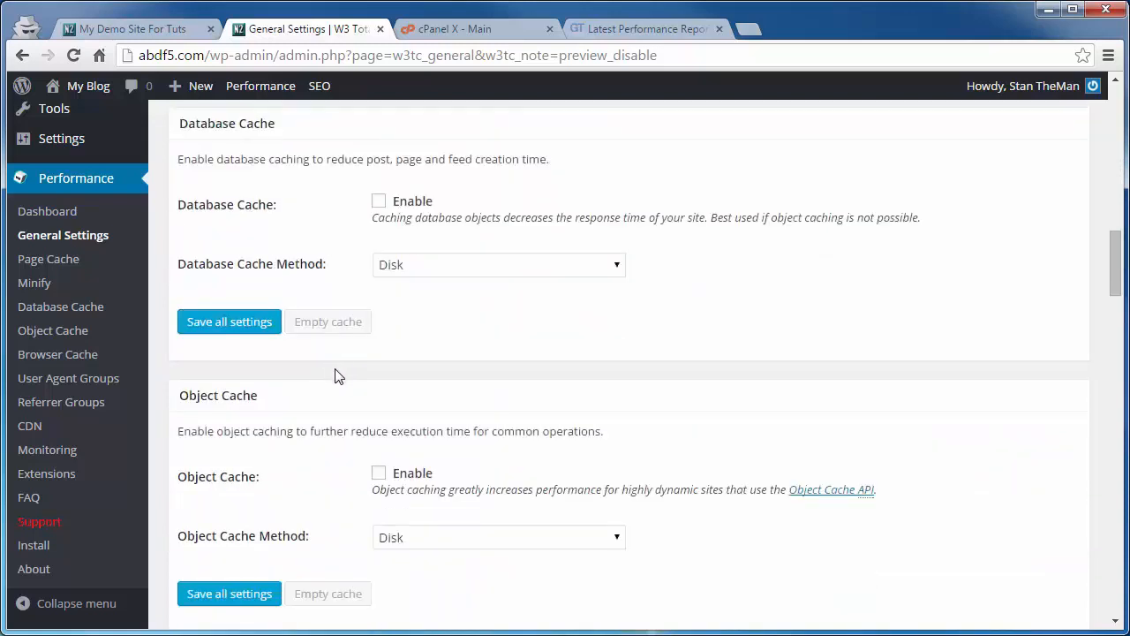
pyautogui.scroll(-3, 339, 376)
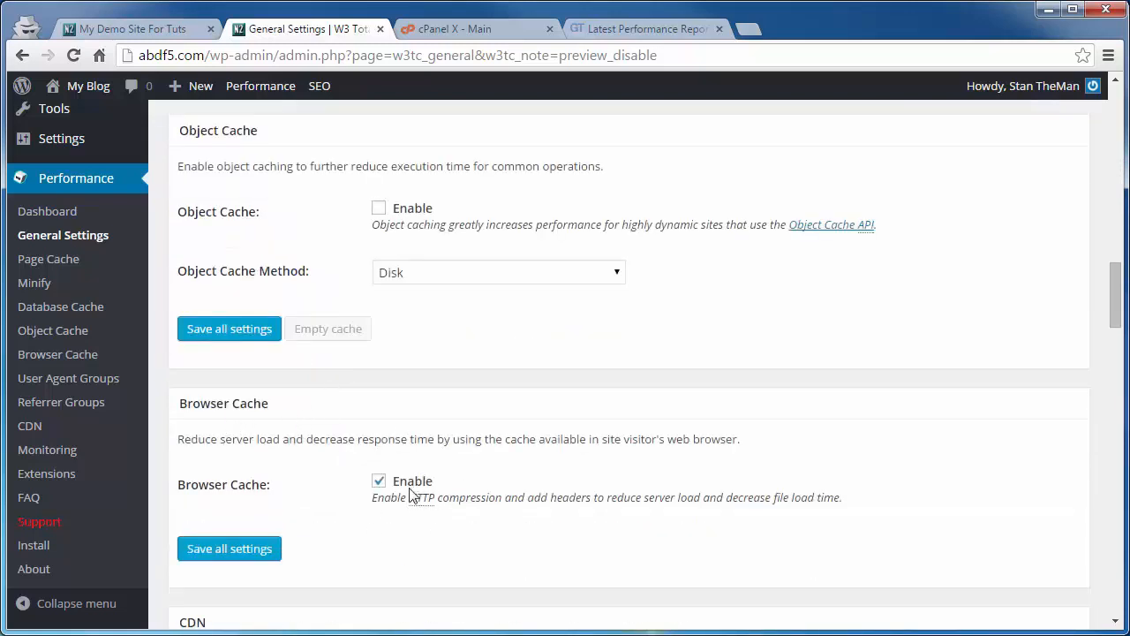
pyautogui.scroll(-6, 331, 456)
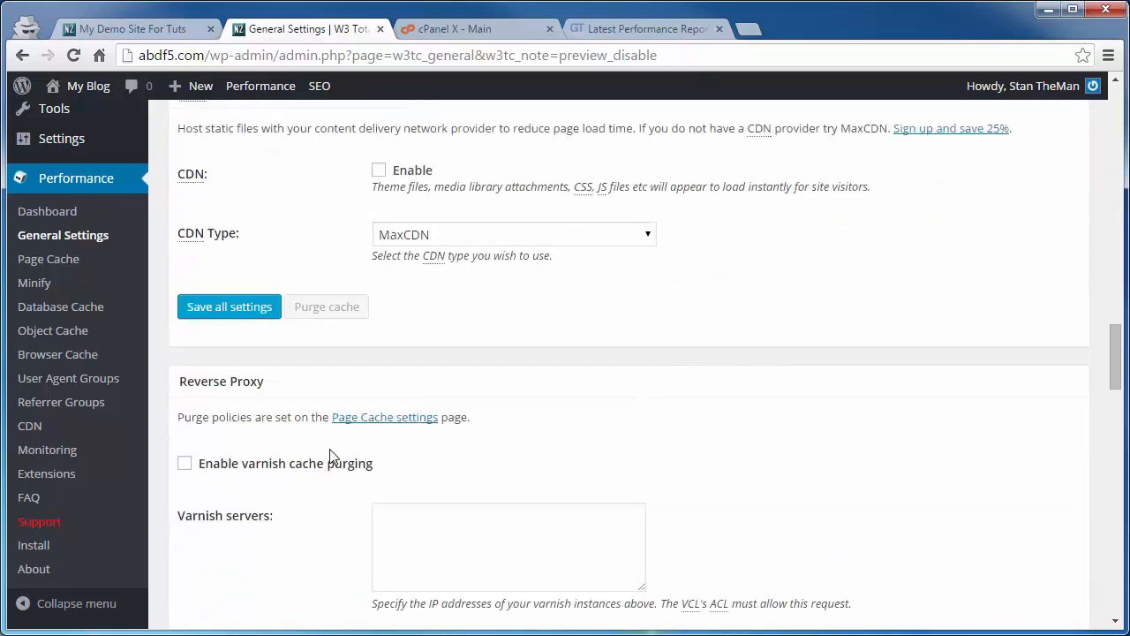
pyautogui.scroll(-10, 331, 459)
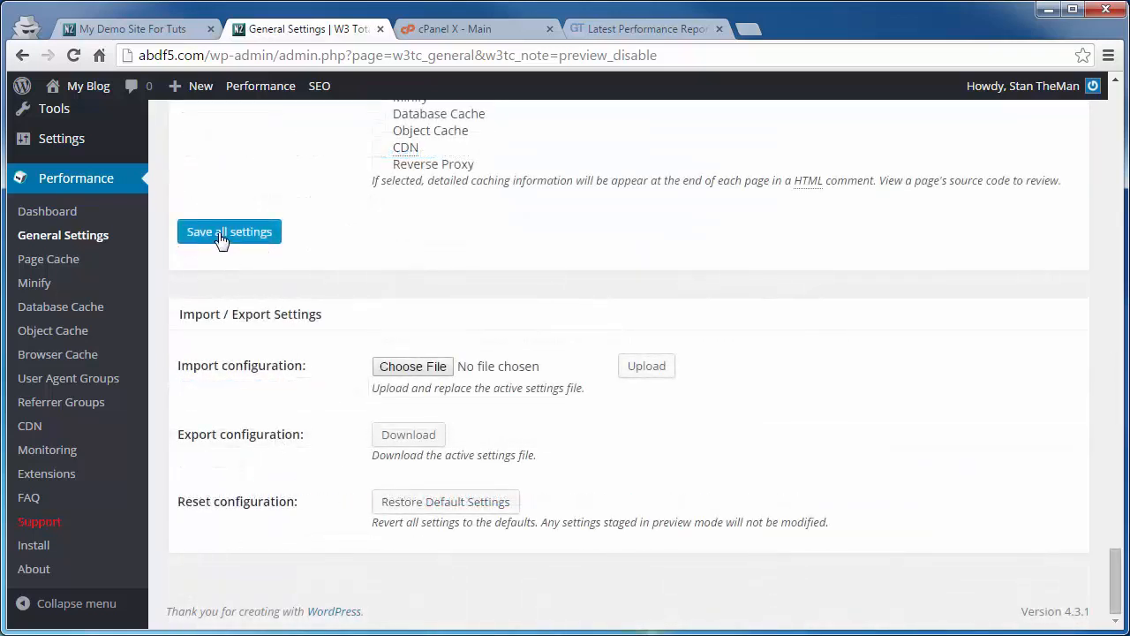
pyautogui.click(243, 239)
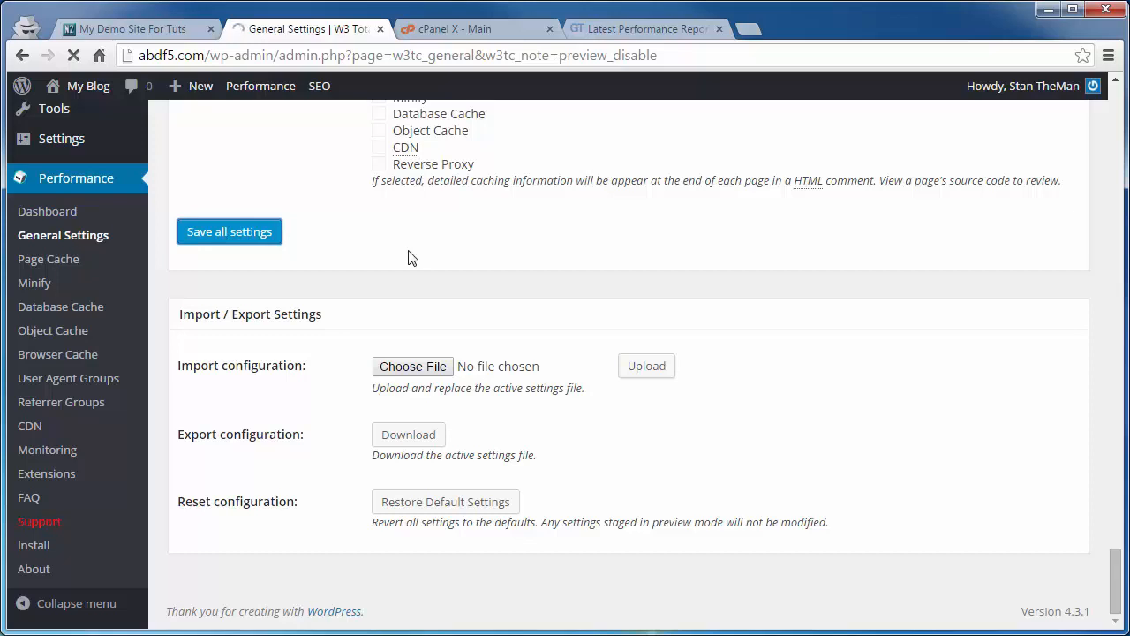
# Step: Open the Page Cache settings and enable caching of feeds
pyautogui.scroll(-3, 292, 481)
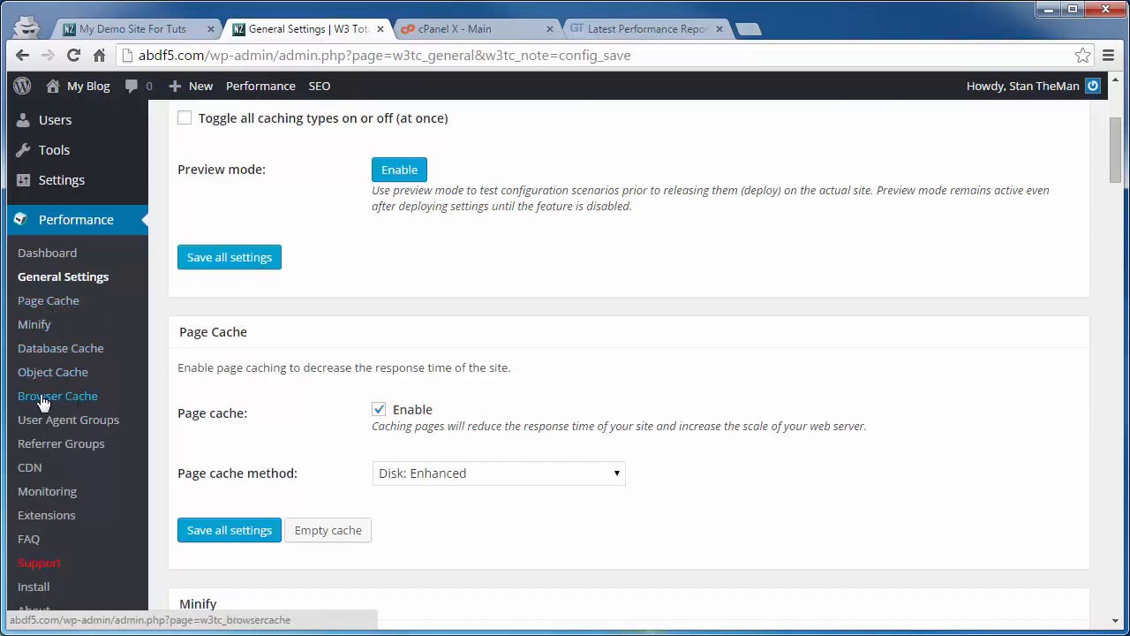
pyautogui.click(35, 305)
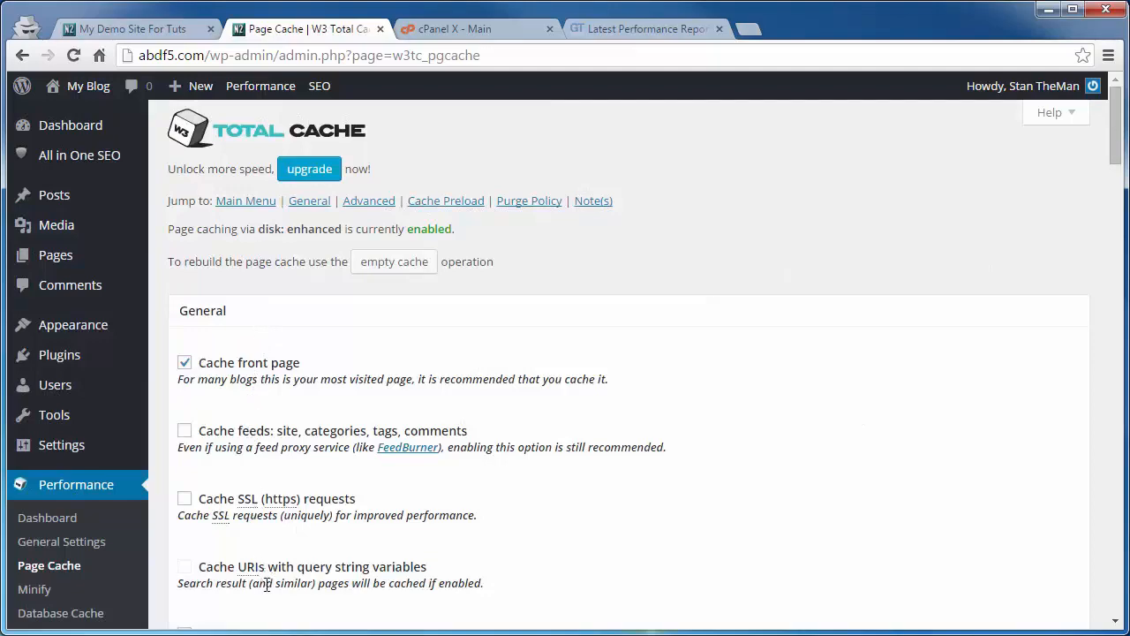
pyautogui.scroll(-2, 586, 348)
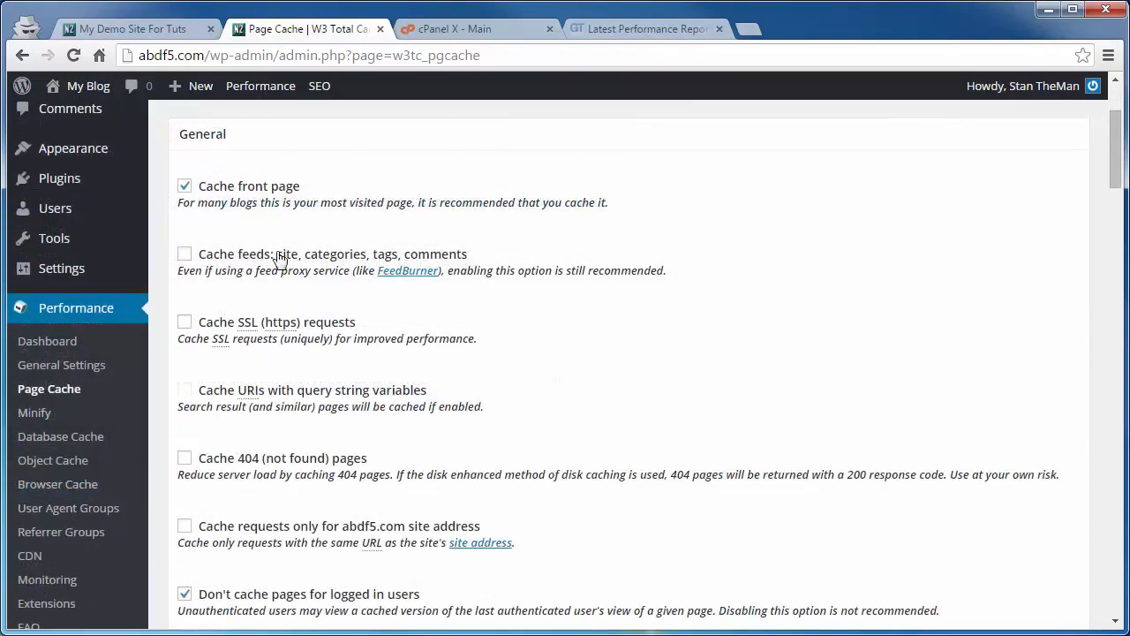
pyautogui.click(184, 255)
# Step: Exclude Administrator, Editor, Author and Contributor roles from cached pages and save all settings
pyautogui.scroll(-2, 241, 220)
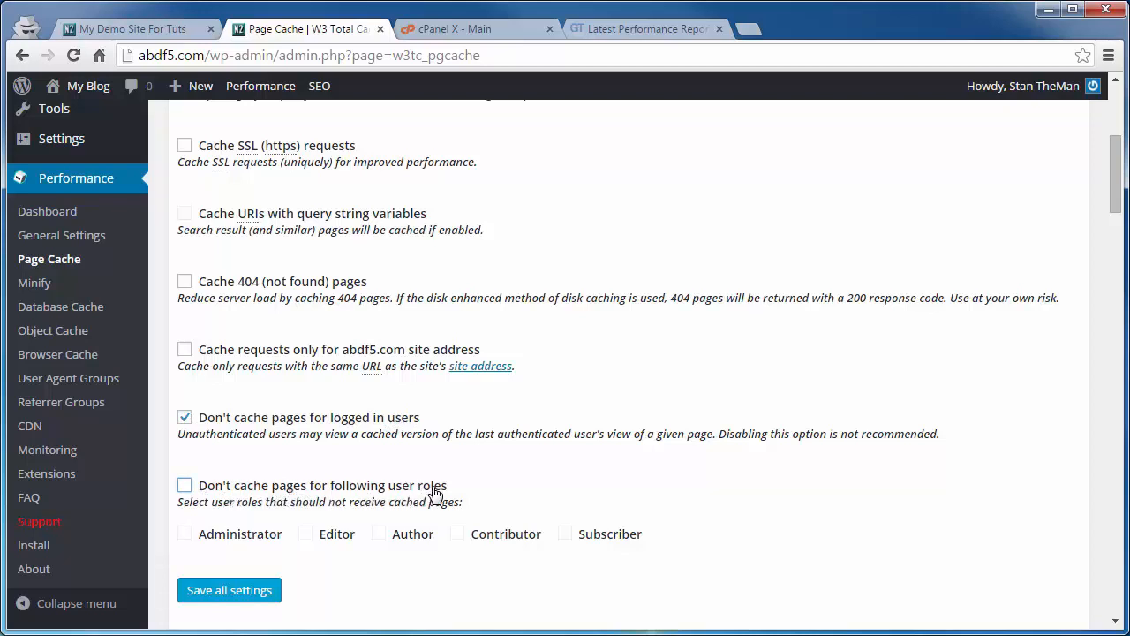
pyautogui.click(185, 486)
pyautogui.click(184, 534)
pyautogui.click(379, 534)
pyautogui.click(306, 534)
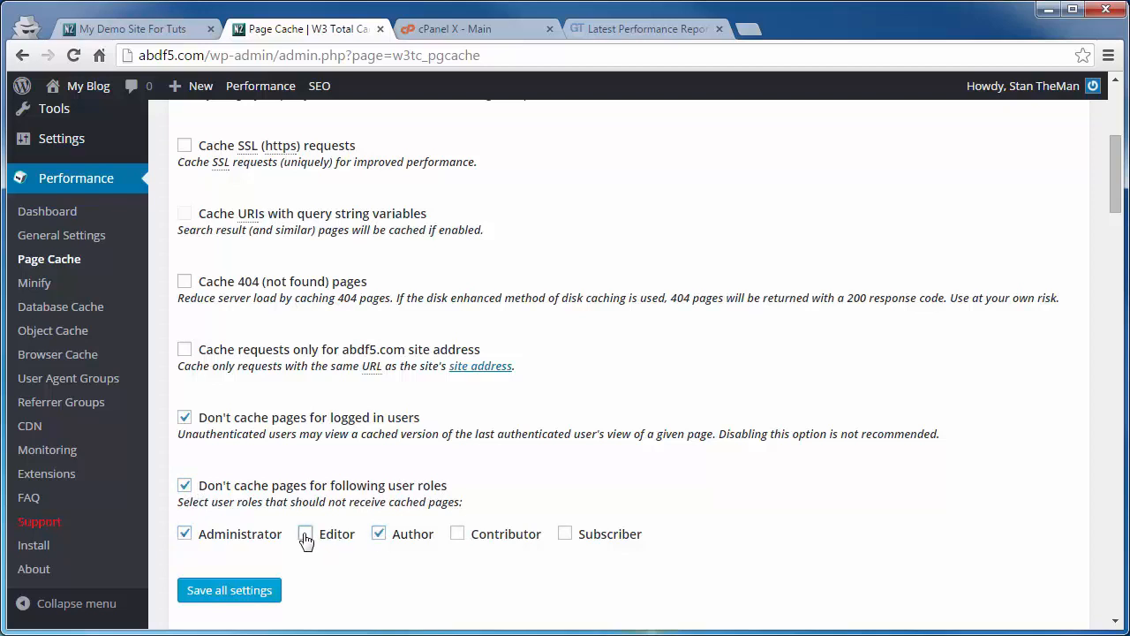
pyautogui.click(457, 534)
pyautogui.click(212, 597)
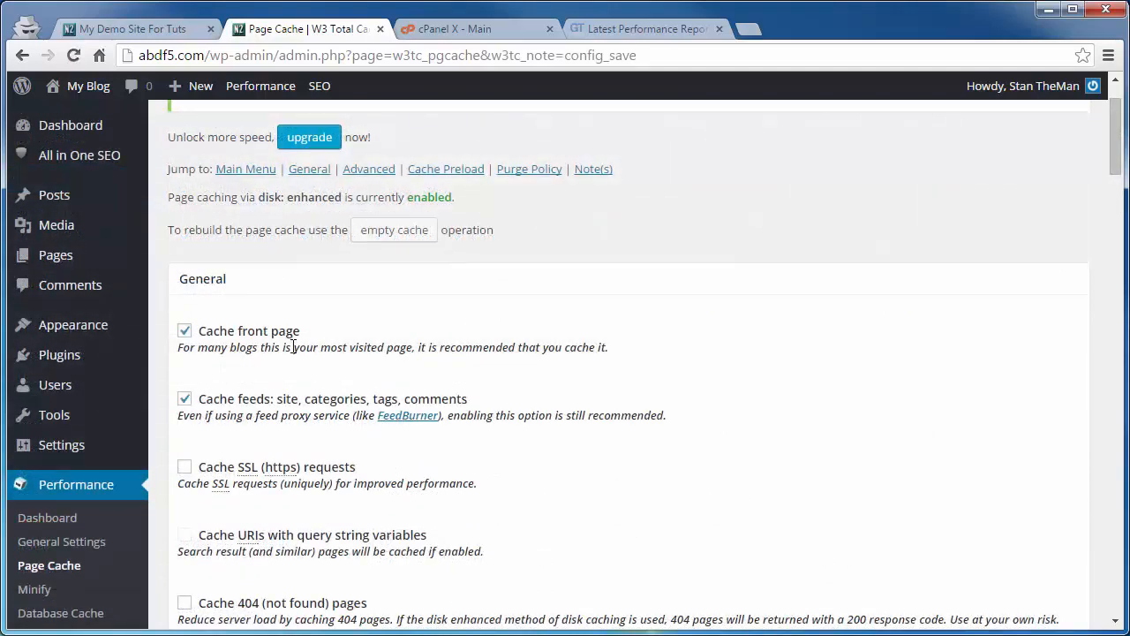
pyautogui.scroll(-8, 293, 347)
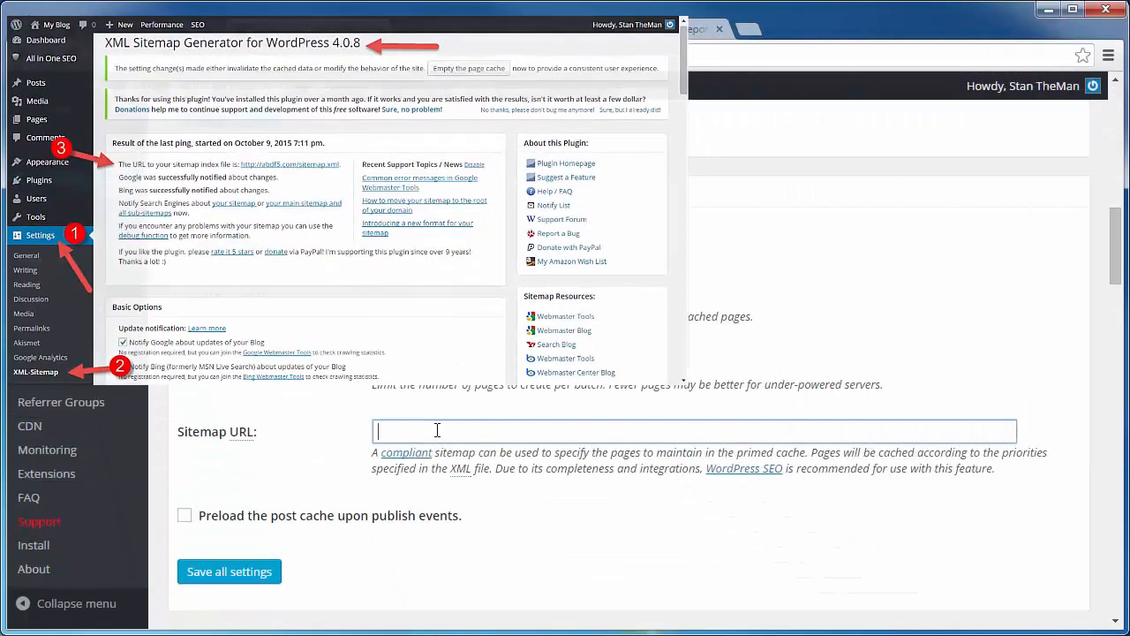
pyautogui.write('http://abdf5.com/sitemap.xml')
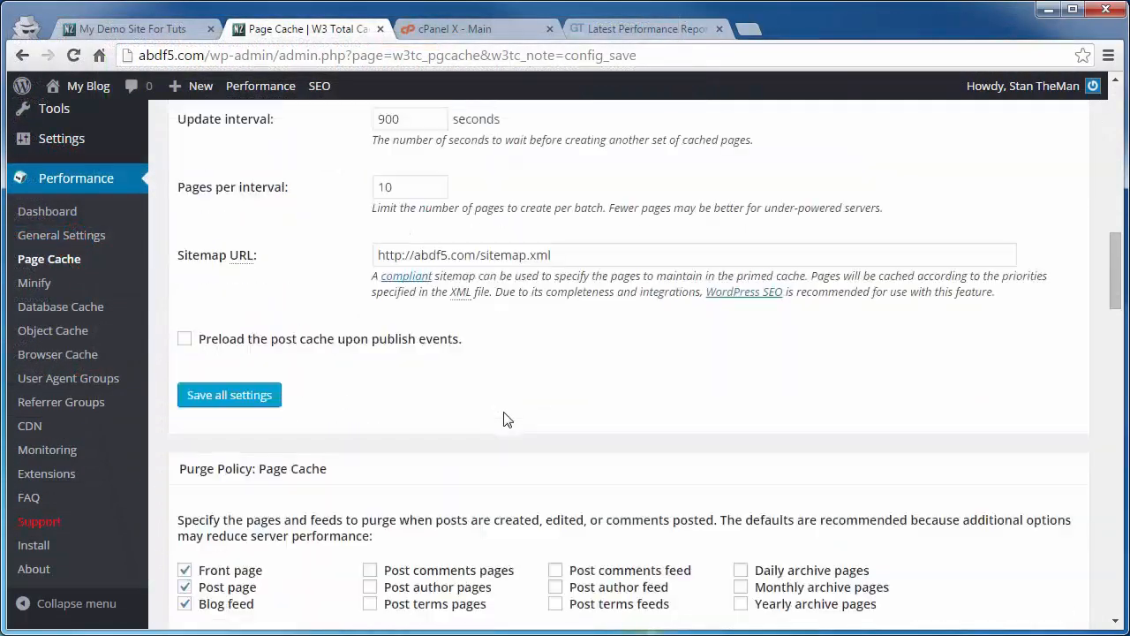
# Step: Enable compatibility mode in the advanced page cache settings and save all settings
pyautogui.scroll(-1, 507, 418)
pyautogui.scroll(-2, 508, 418)
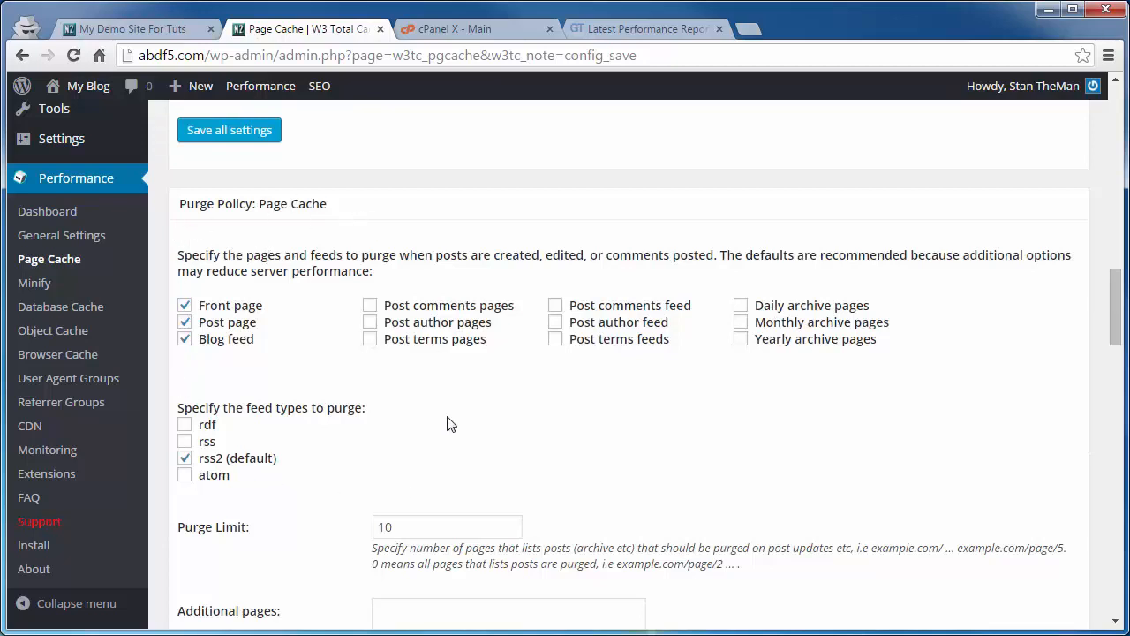
pyautogui.scroll(-7, 448, 420)
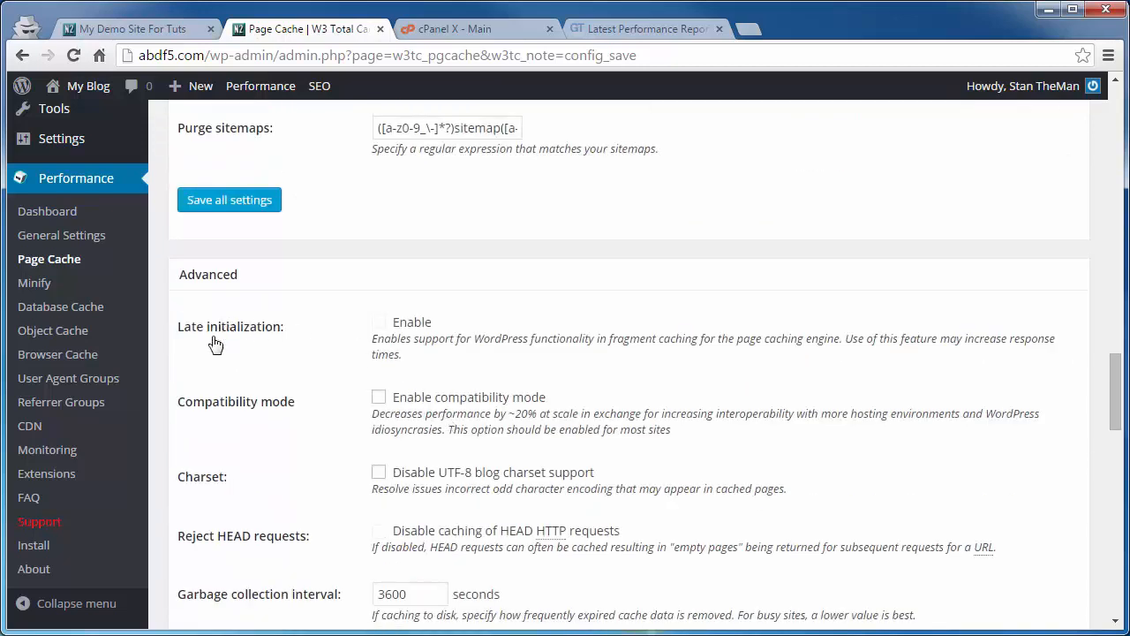
pyautogui.click(380, 397)
pyautogui.scroll(-10, 262, 429)
pyautogui.click(208, 379)
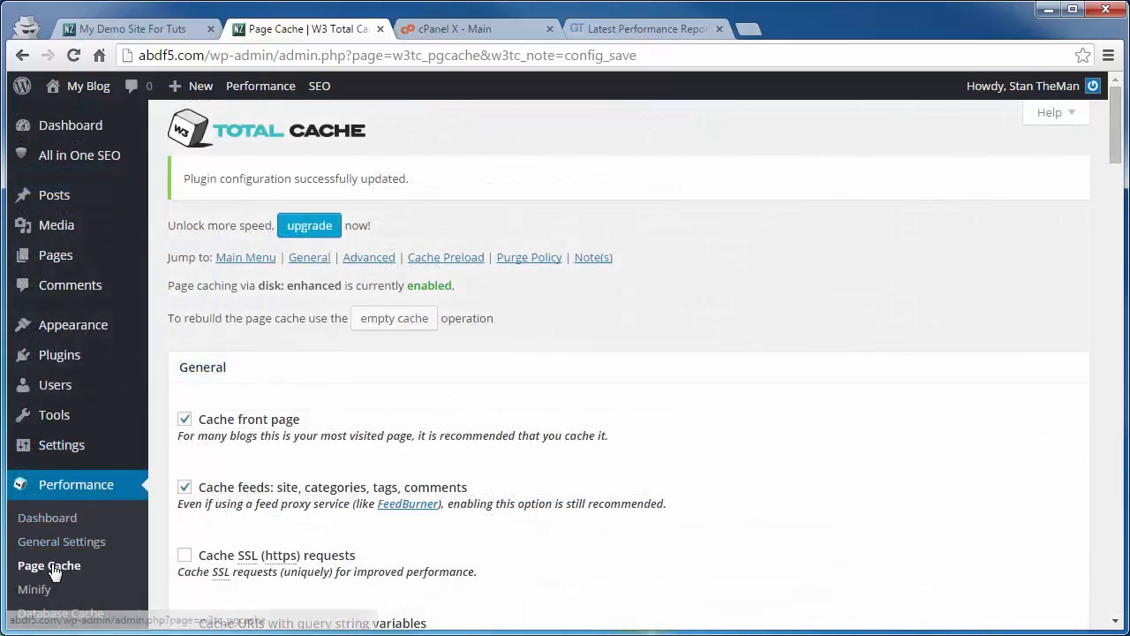
# Step: Open the Browser Cache settings, disable the Last-Modified header, and enable the entity tag (eTag) and expires headers
pyautogui.scroll(-3, 58, 570)
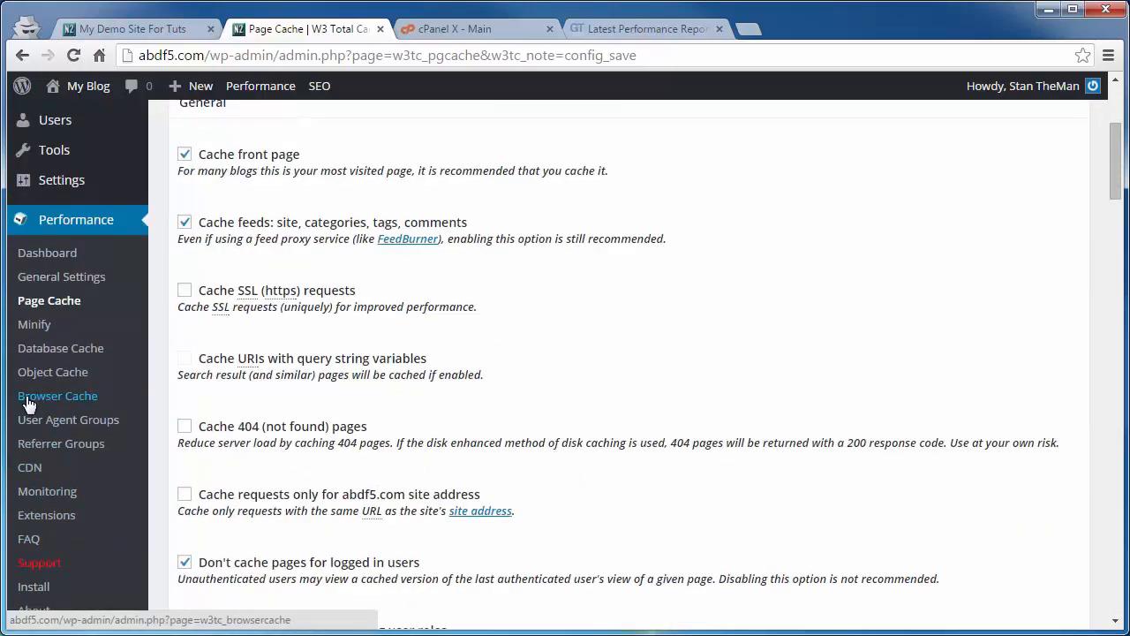
pyautogui.click(53, 397)
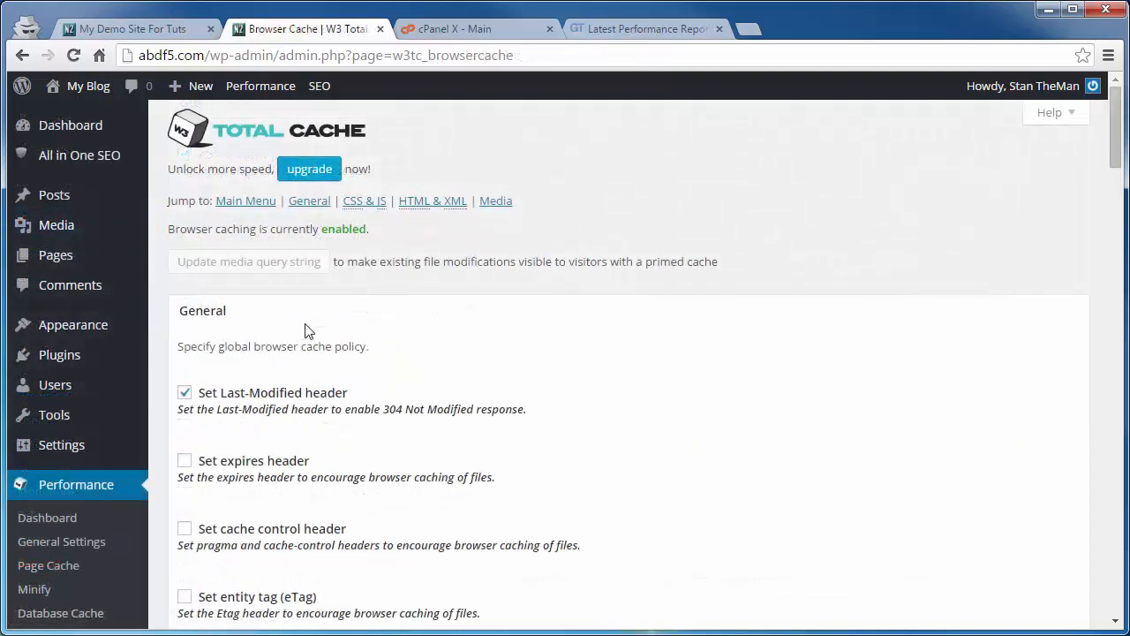
pyautogui.scroll(-2, 306, 332)
pyautogui.click(185, 217)
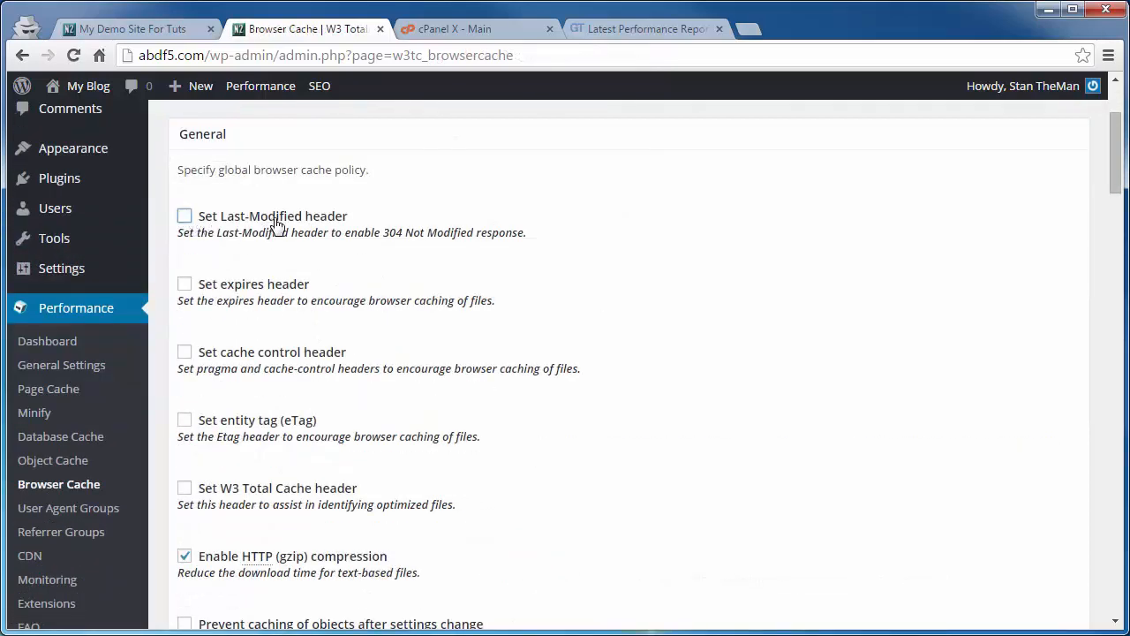
pyautogui.click(184, 421)
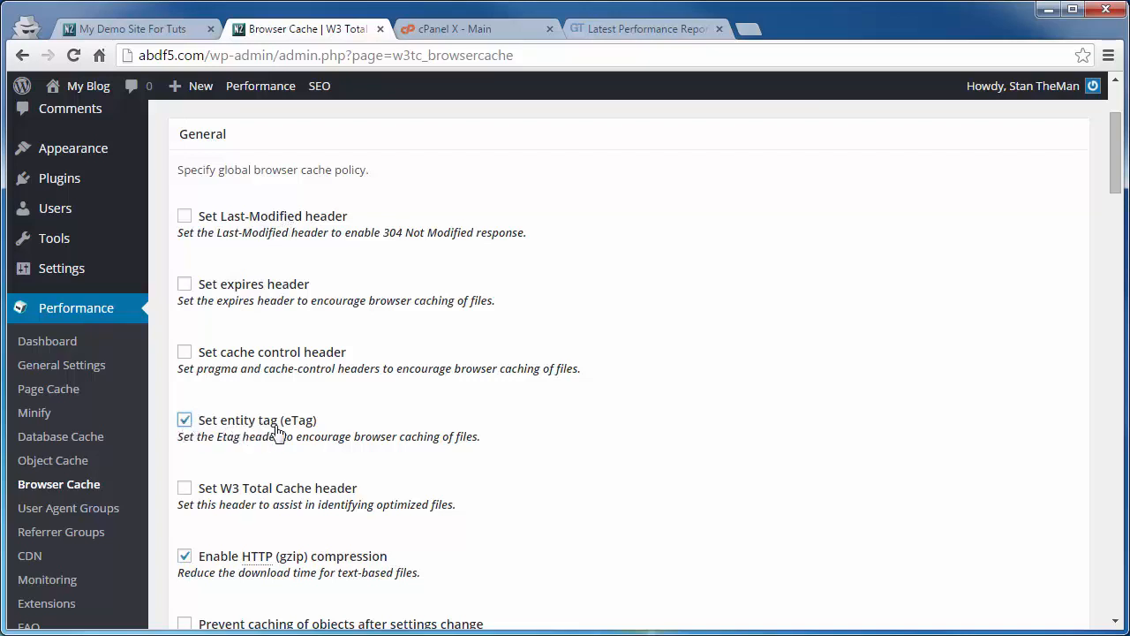
pyautogui.click(184, 286)
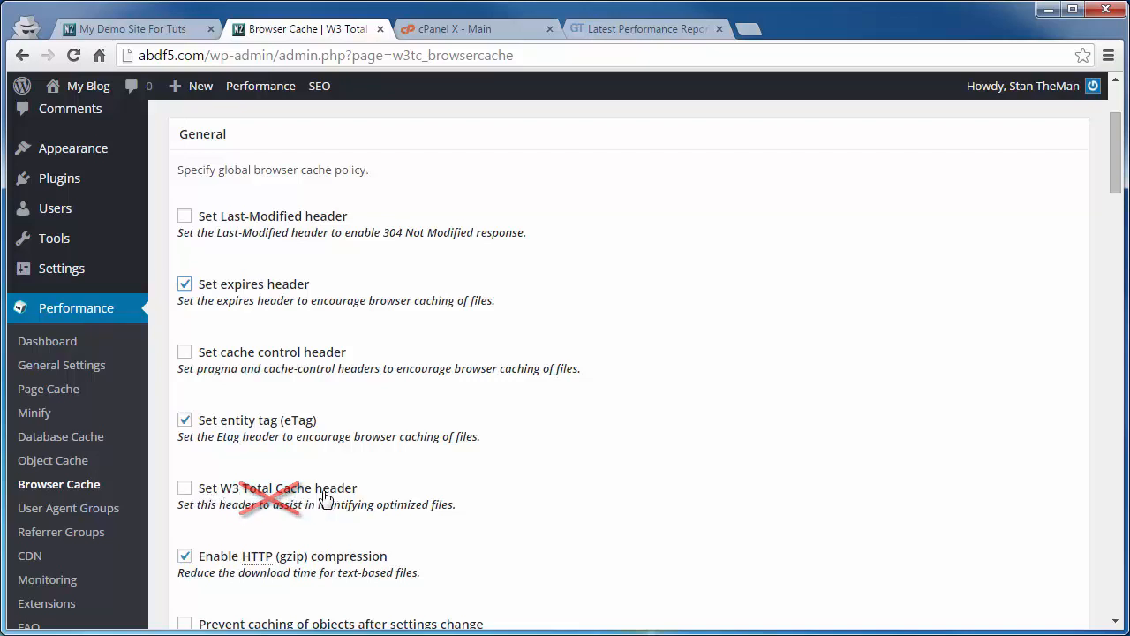
# Step: Enable the option to not set cookies for static files and save all browser cache settings
pyautogui.scroll(-3, 323, 499)
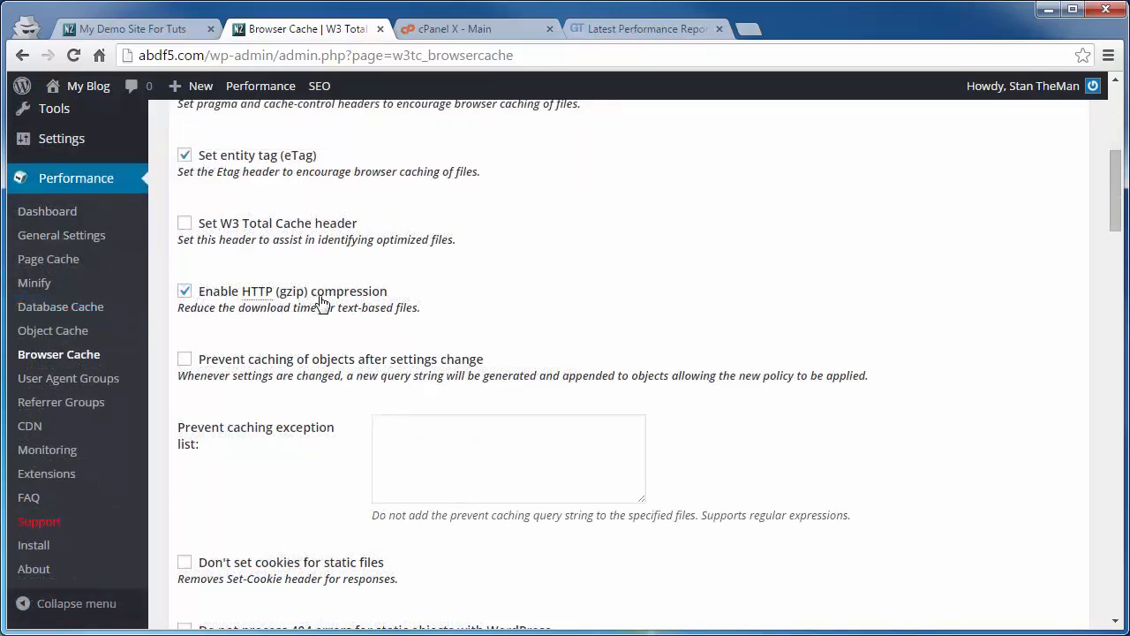
pyautogui.scroll(-2, 224, 306)
pyautogui.click(185, 385)
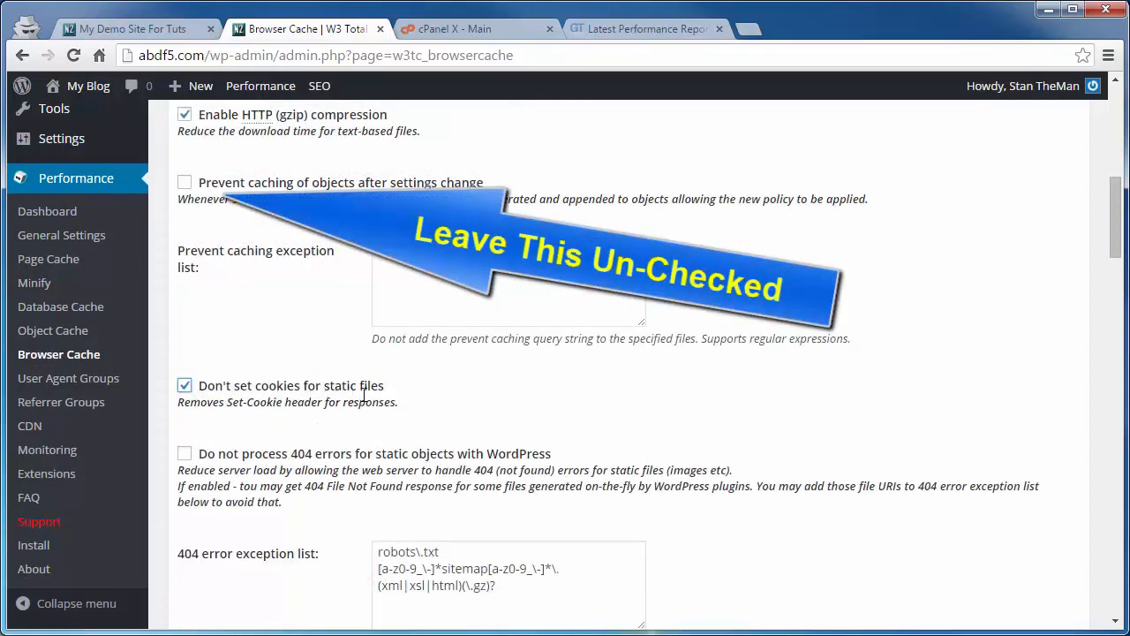
pyautogui.scroll(-3, 282, 415)
pyautogui.click(212, 430)
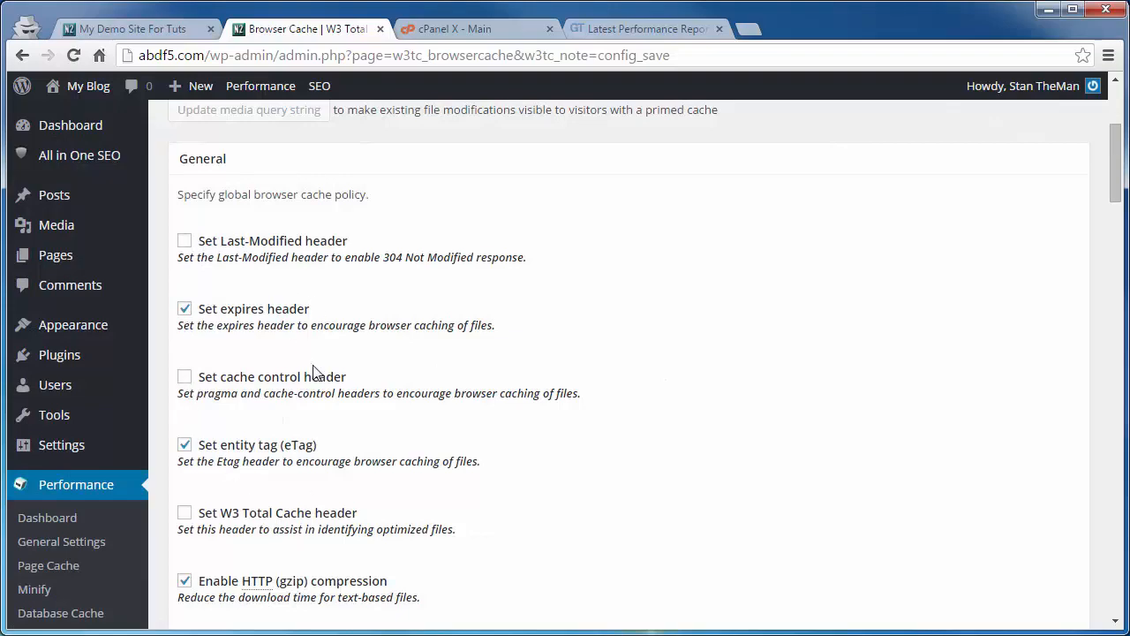
# Step: Review the browser cache settings for the CSS & JS, HTML & XML and Media & Other Files sections
pyautogui.scroll(-10, 318, 415)
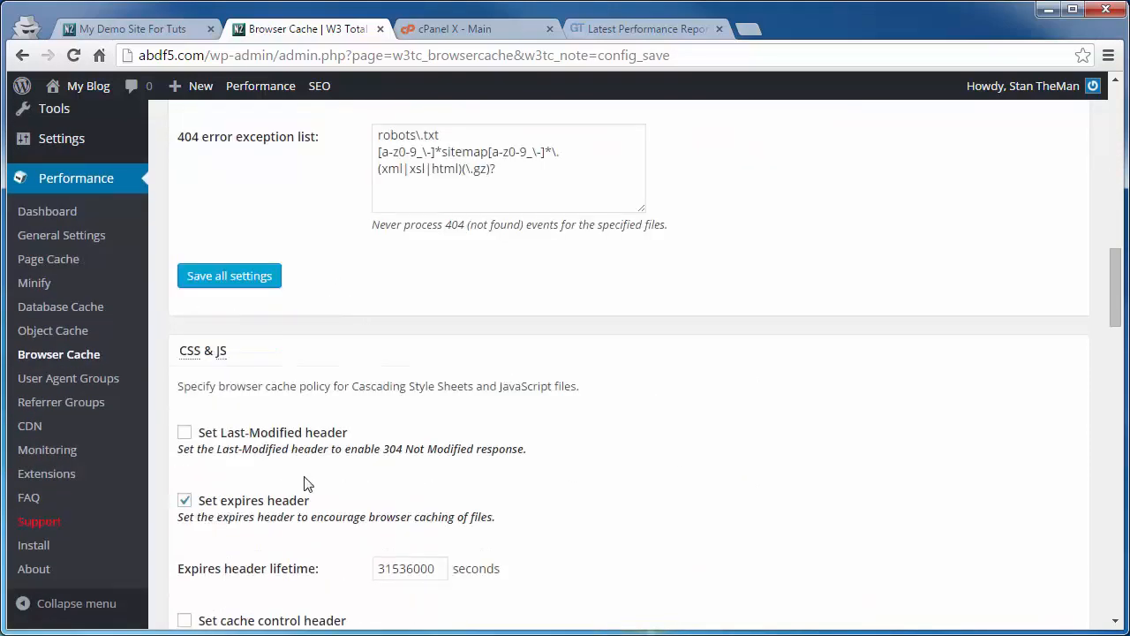
pyautogui.scroll(-2, 305, 490)
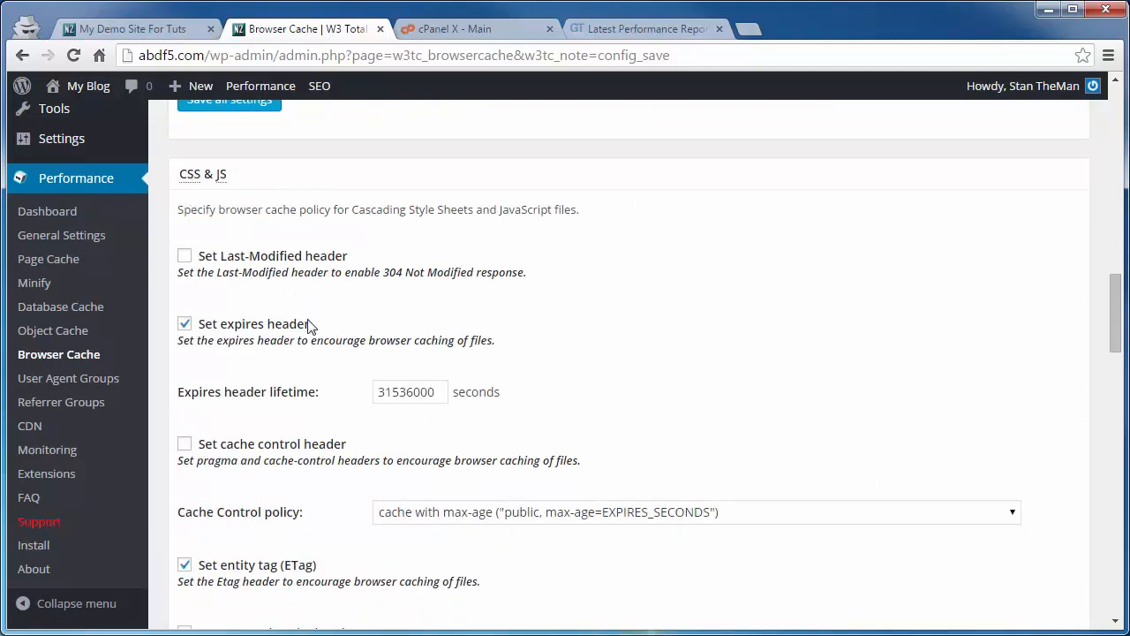
pyautogui.scroll(-8, 264, 353)
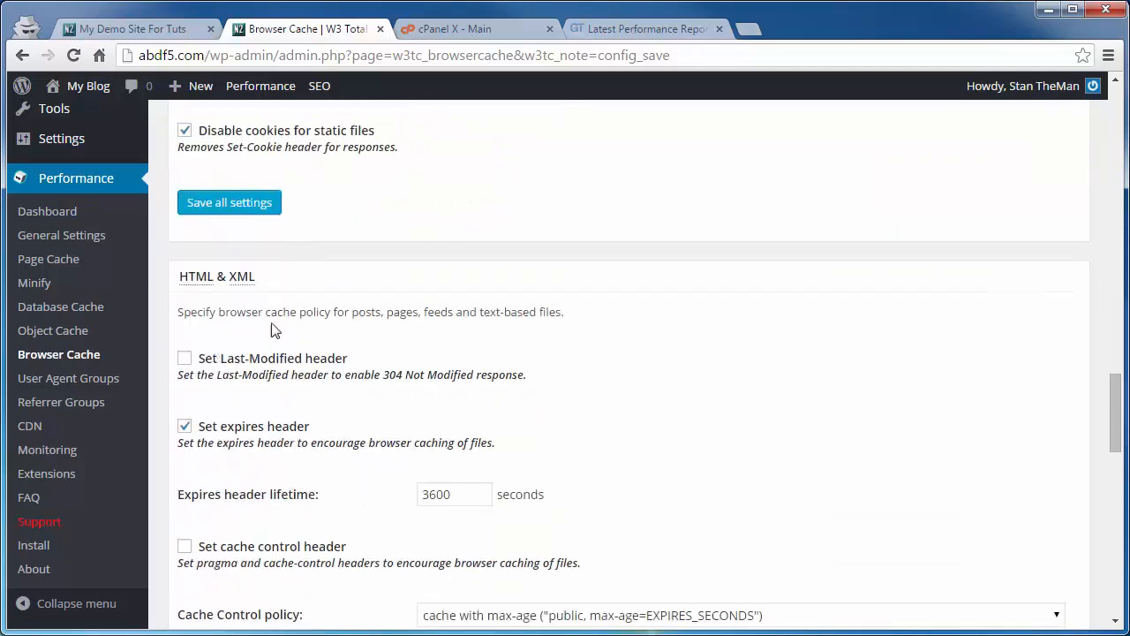
pyautogui.scroll(-8, 271, 328)
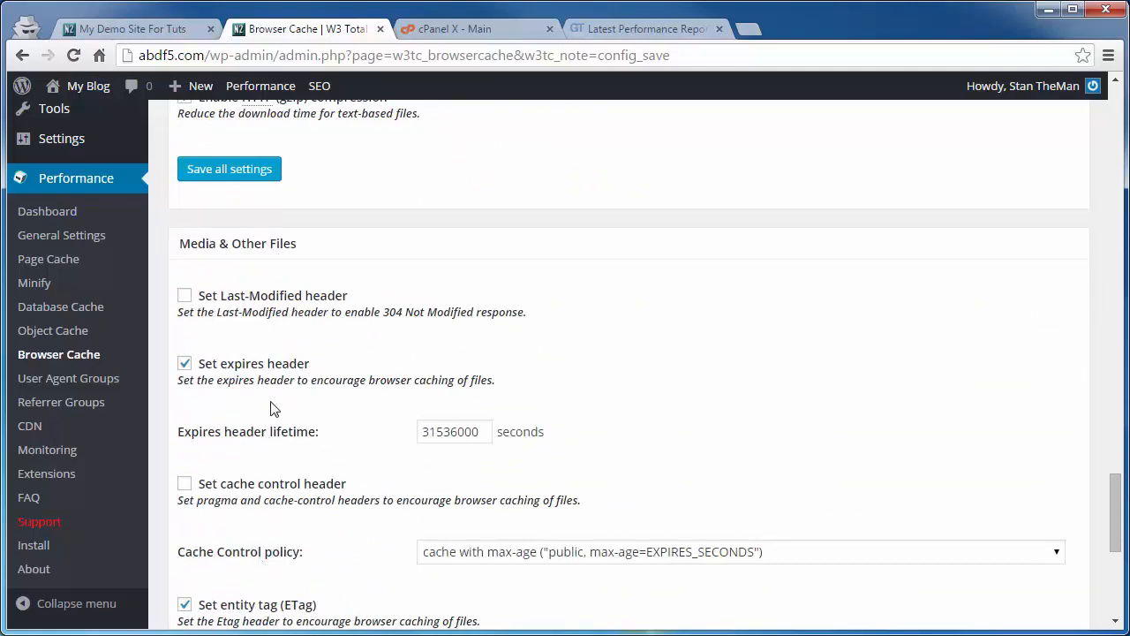
pyautogui.scroll(10, 271, 408)
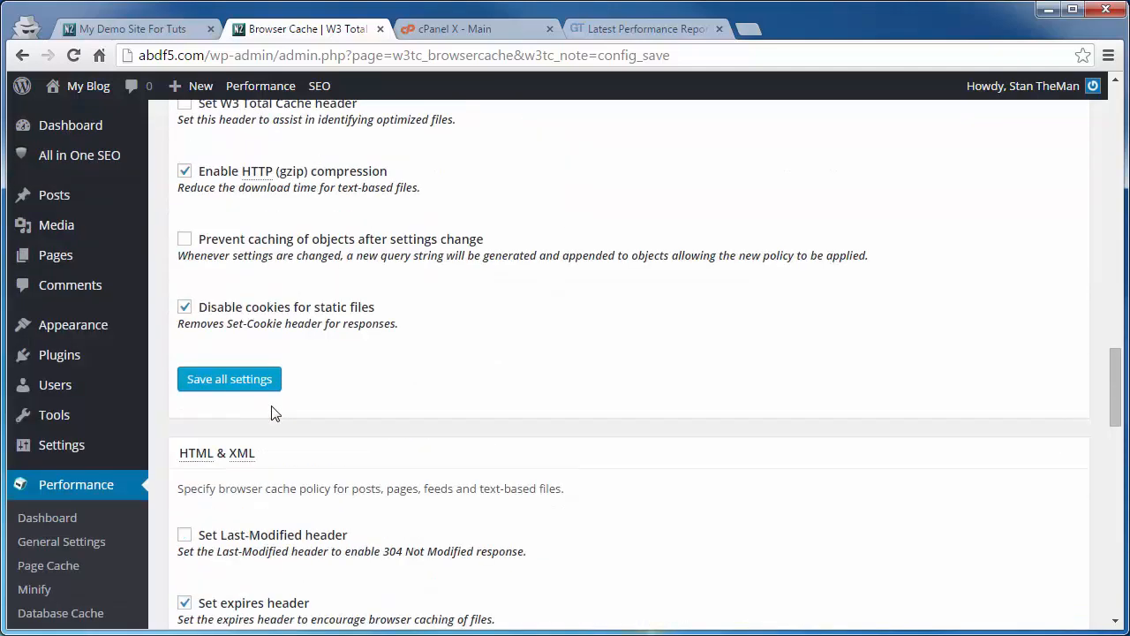
pyautogui.scroll(5, 271, 408)
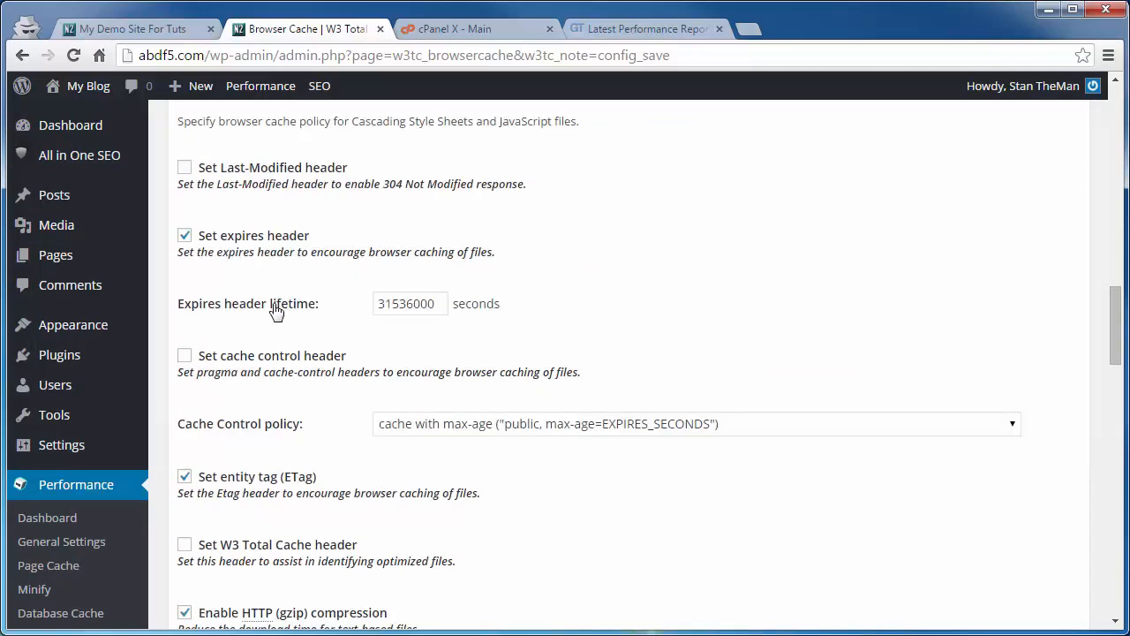
pyautogui.scroll(2, 265, 314)
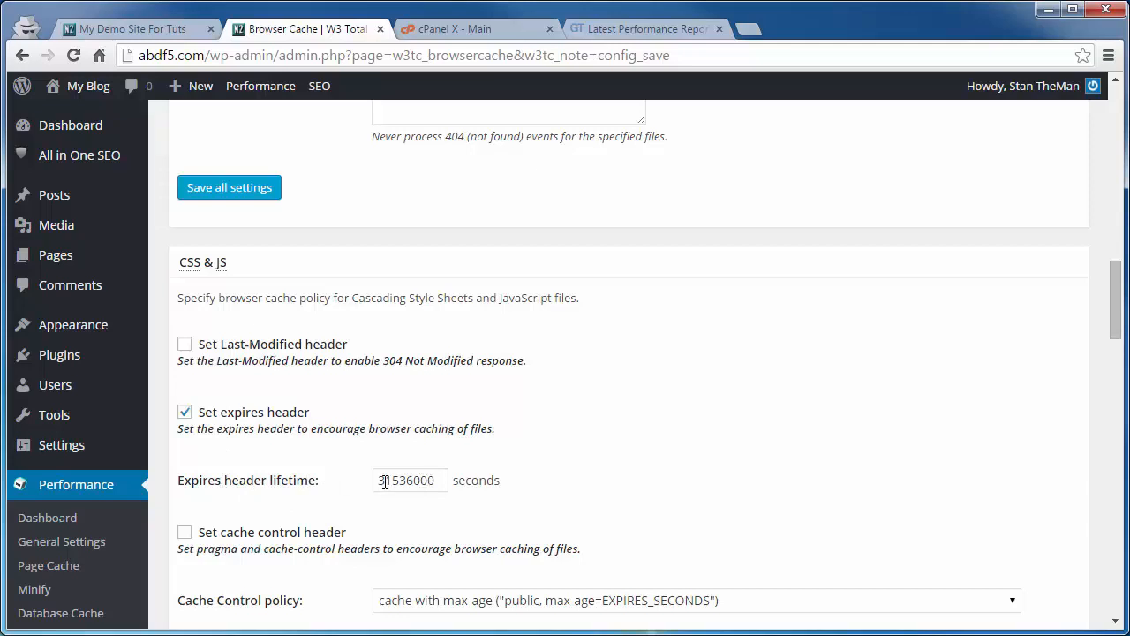
pyautogui.scroll(-5, 401, 488)
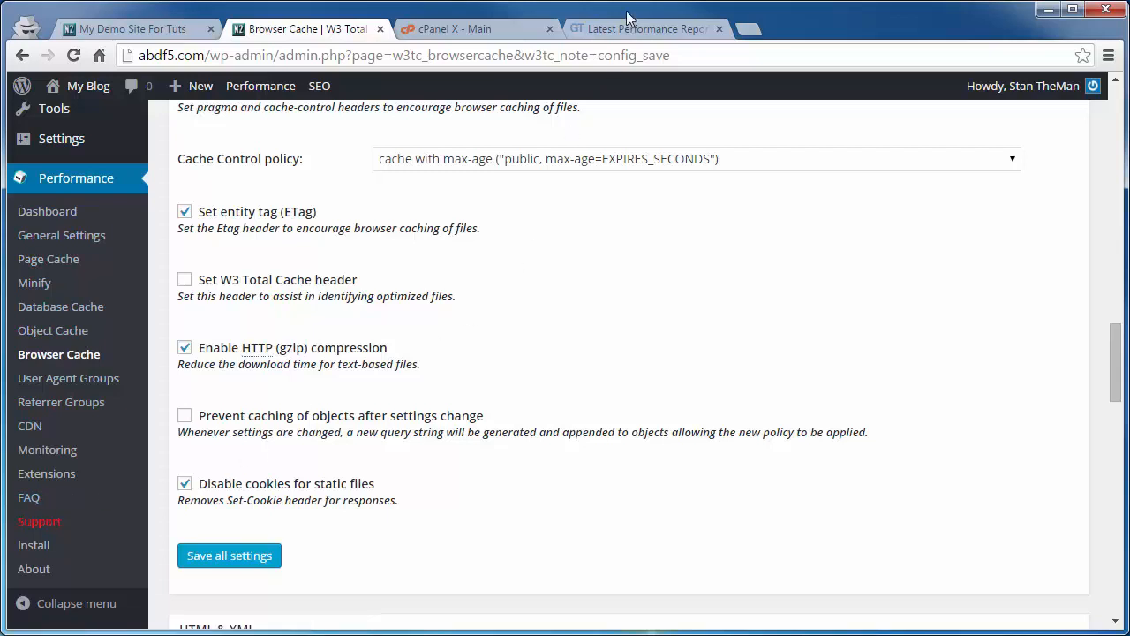
pyautogui.click(605, 29)
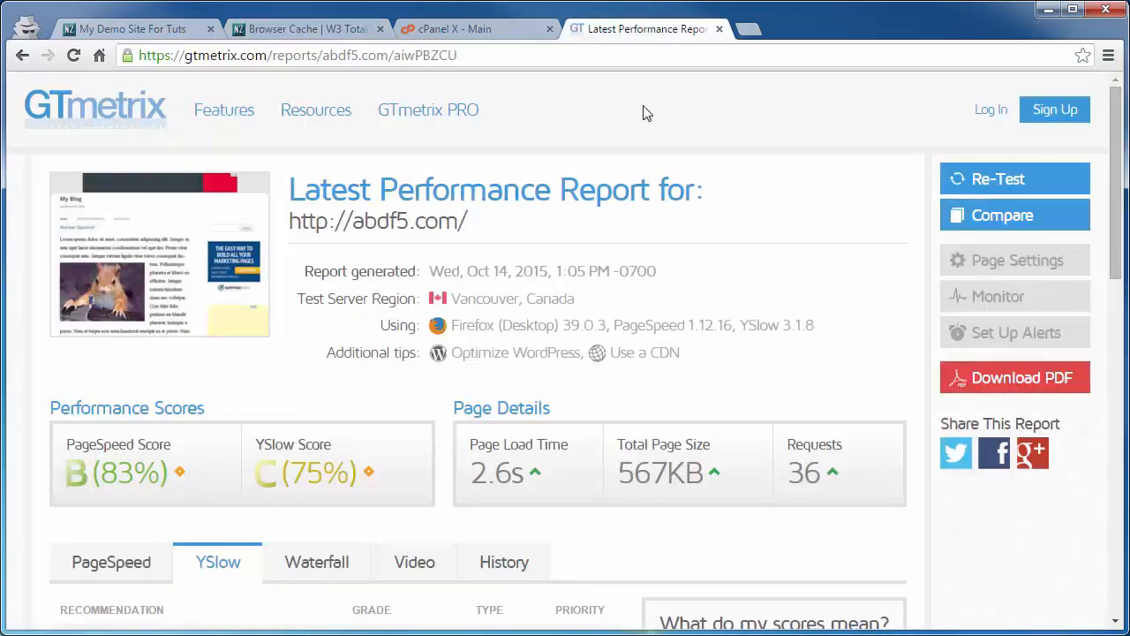
pyautogui.click(1026, 216)
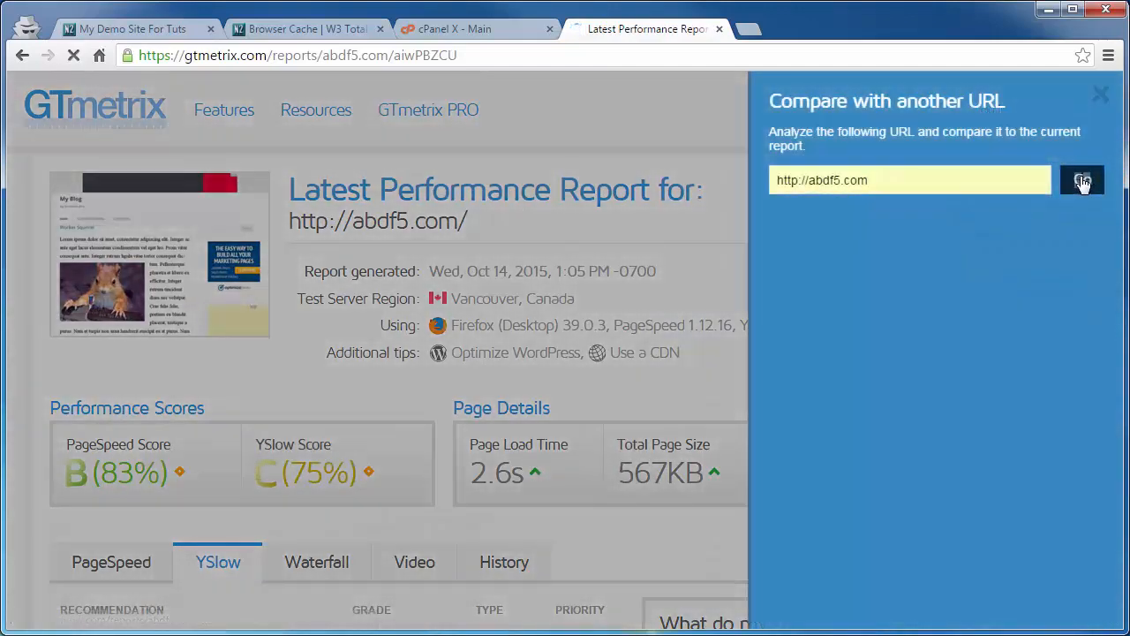
pyautogui.click(1080, 178)
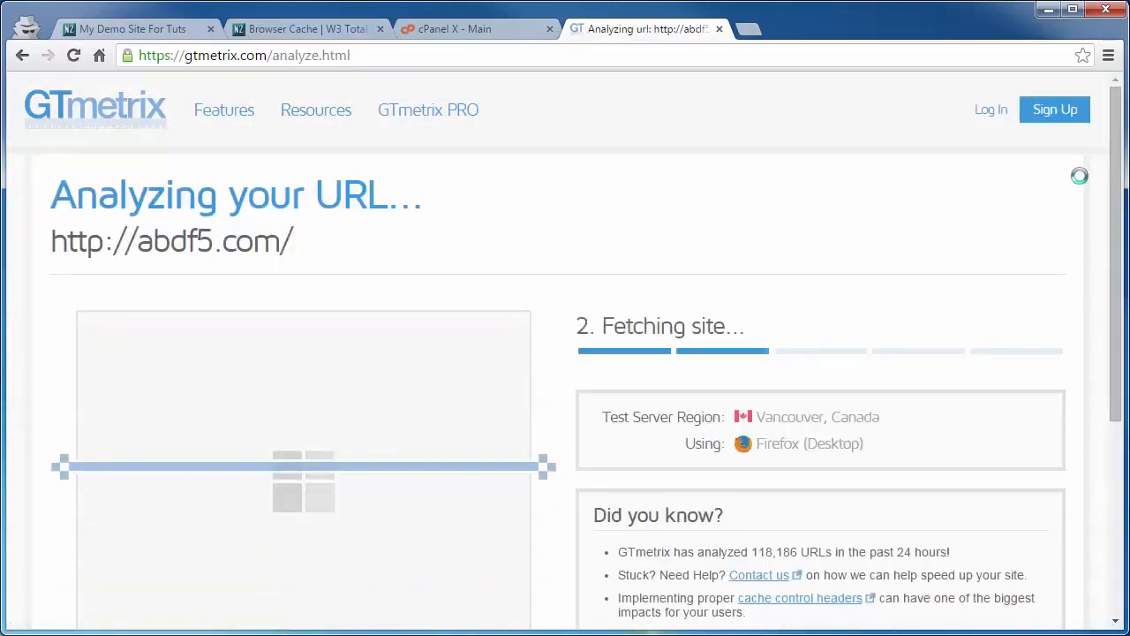
pyautogui.scroll(-3, 1033, 285)
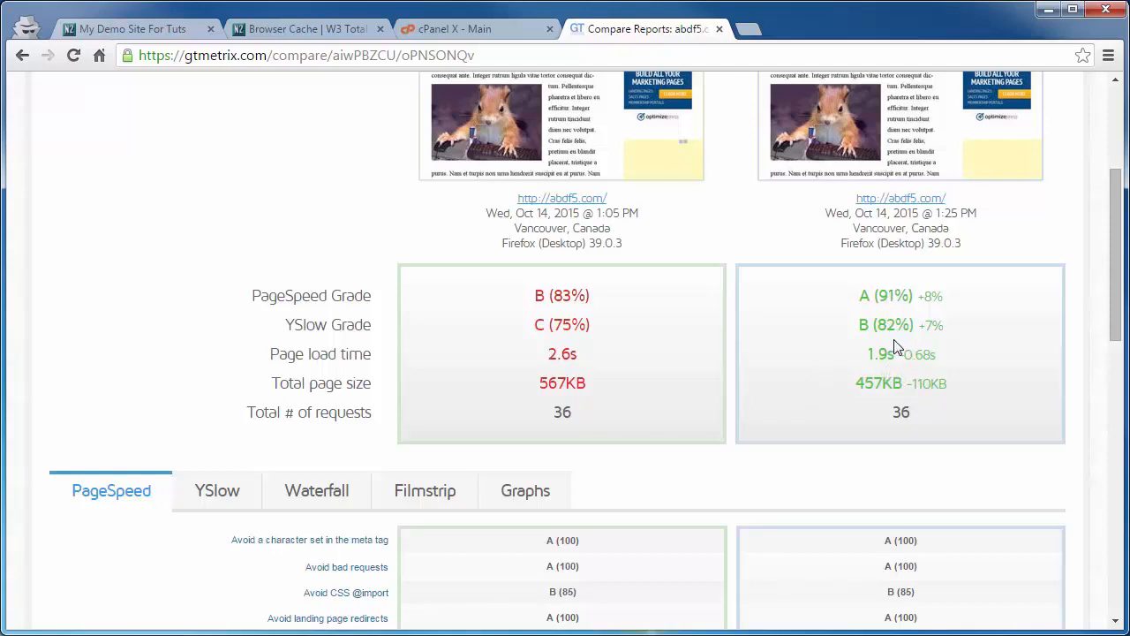
pyautogui.scroll(-4, 883, 327)
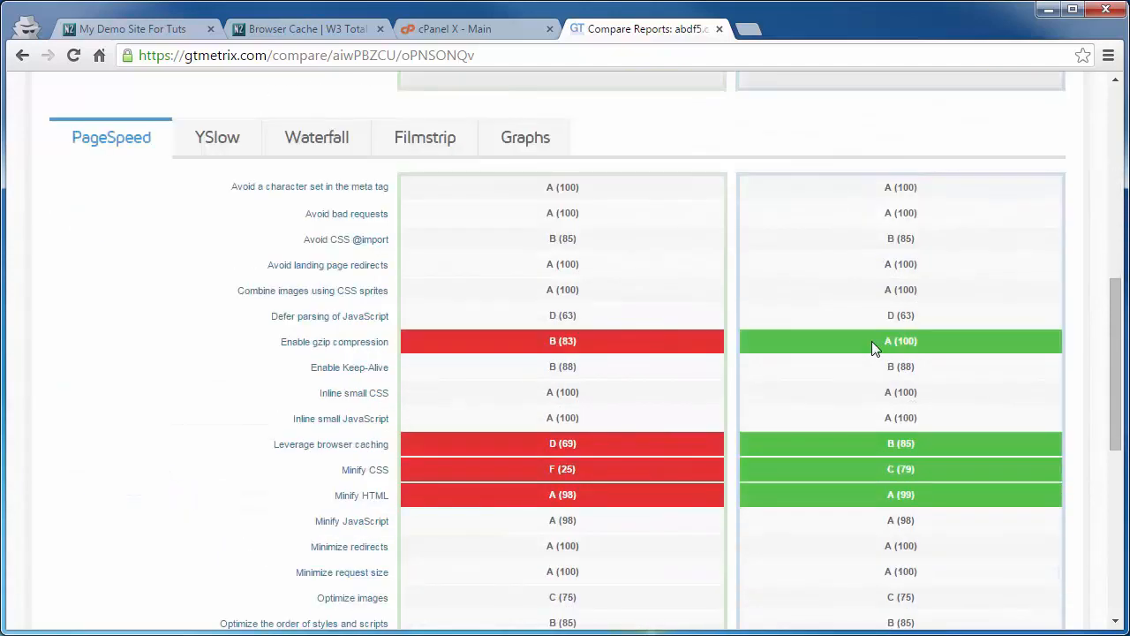